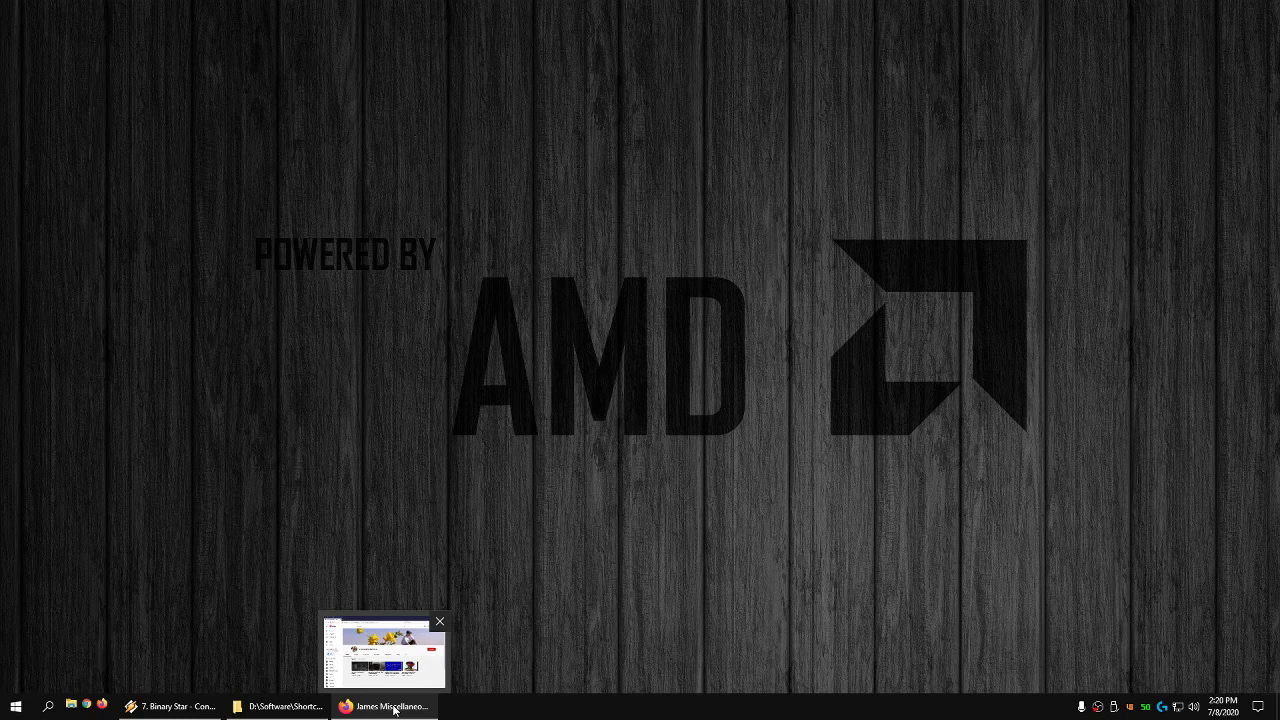
- Show the YouTube channel page in Firefox and minimize the browser window
{"action": "left_click", "coordinate": [394, 708]}
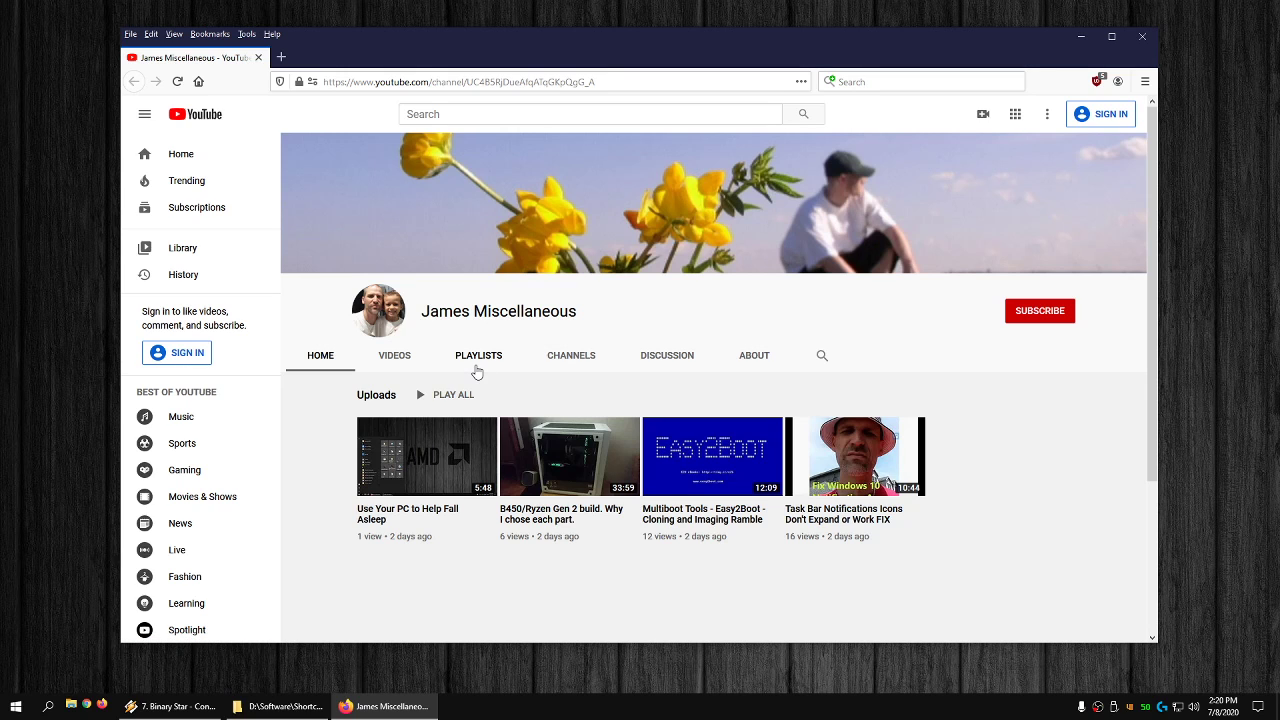
{"action": "left_click", "coordinate": [1082, 37]}
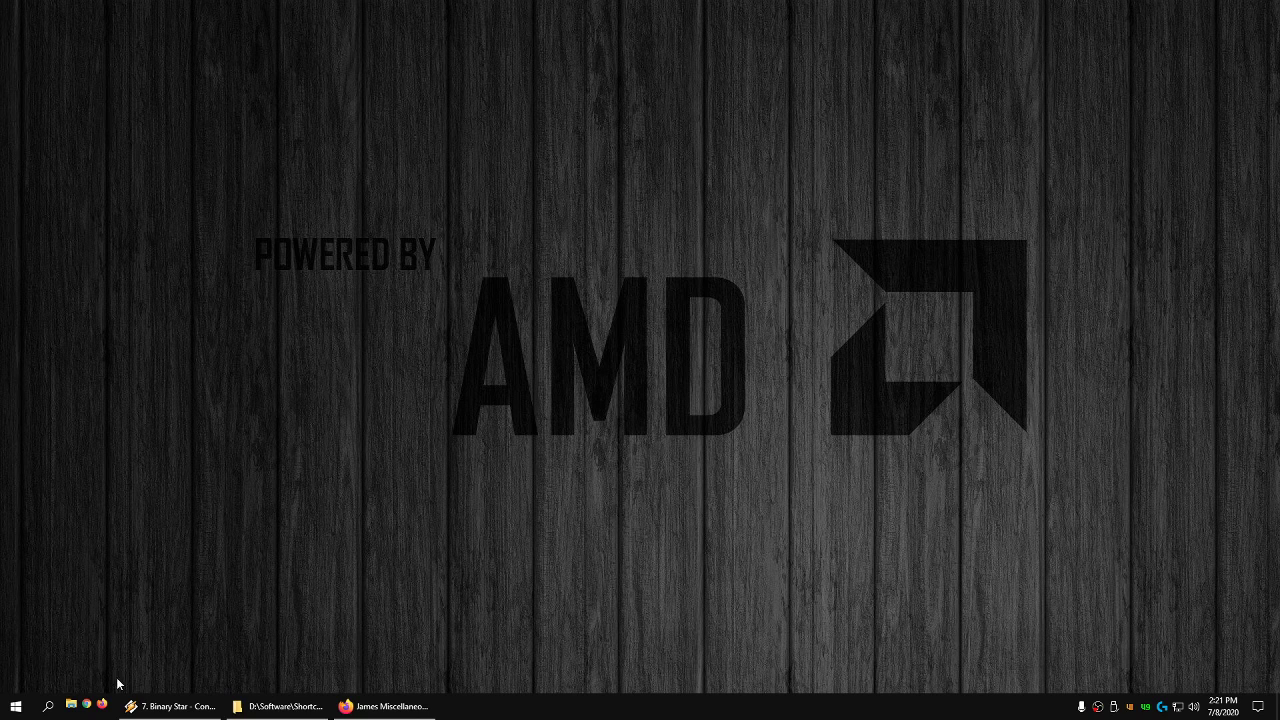
- Launch the Sound settings from their small Start menu tile and close the dialog
{"action": "left_click", "coordinate": [15, 708]}
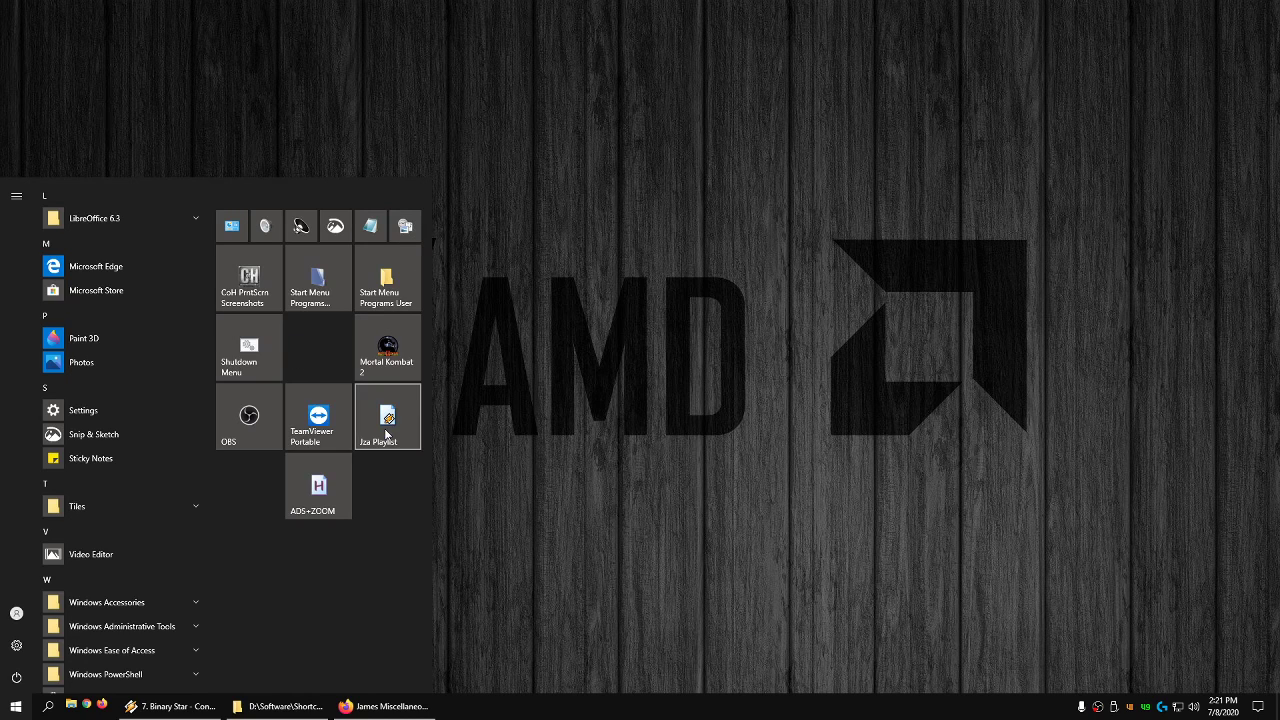
{"action": "left_click", "coordinate": [266, 226]}
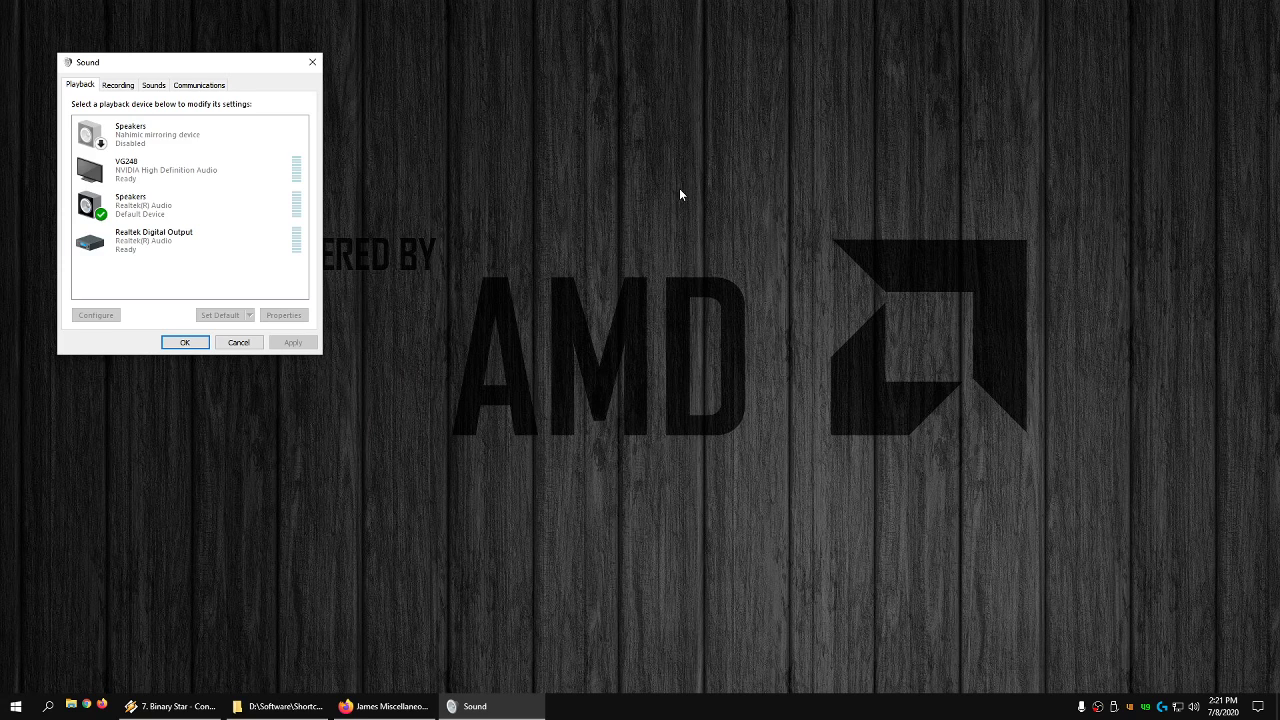
{"action": "left_click", "coordinate": [312, 62]}
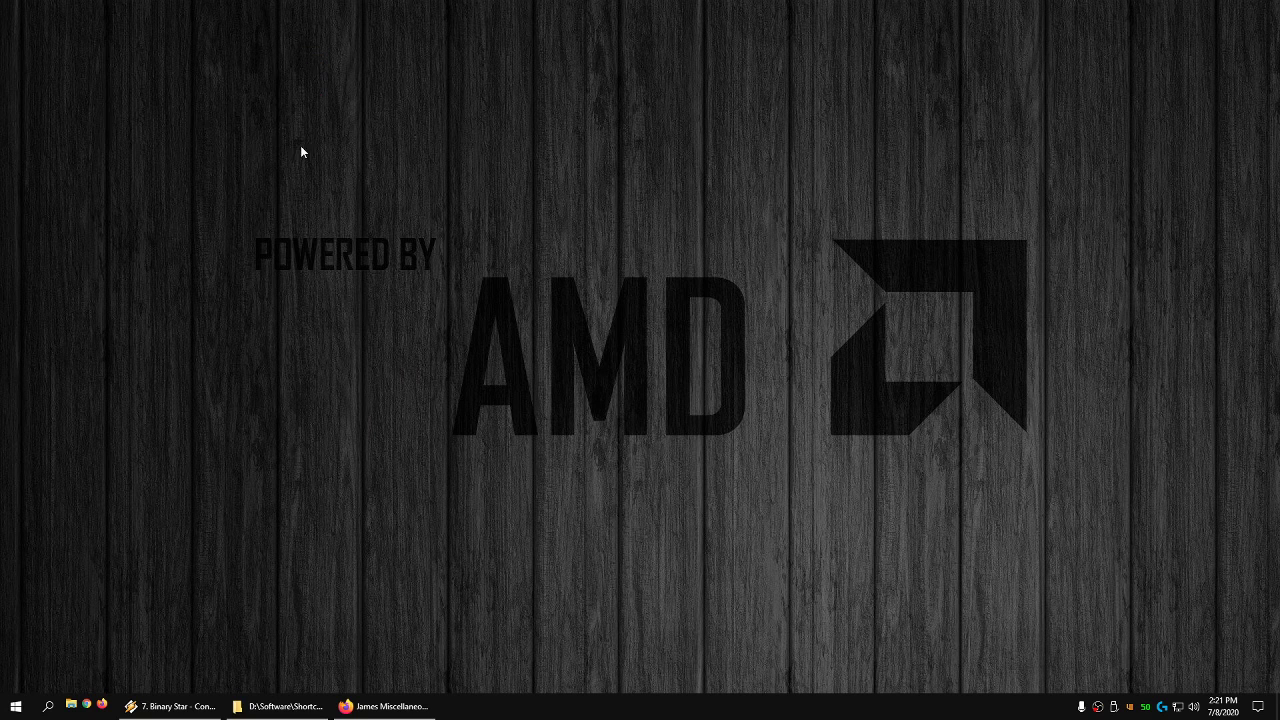
- Pin the Mortal Kombat shortcut from D:\Software\Shortcuts directly to Start
{"action": "left_click", "coordinate": [16, 706]}
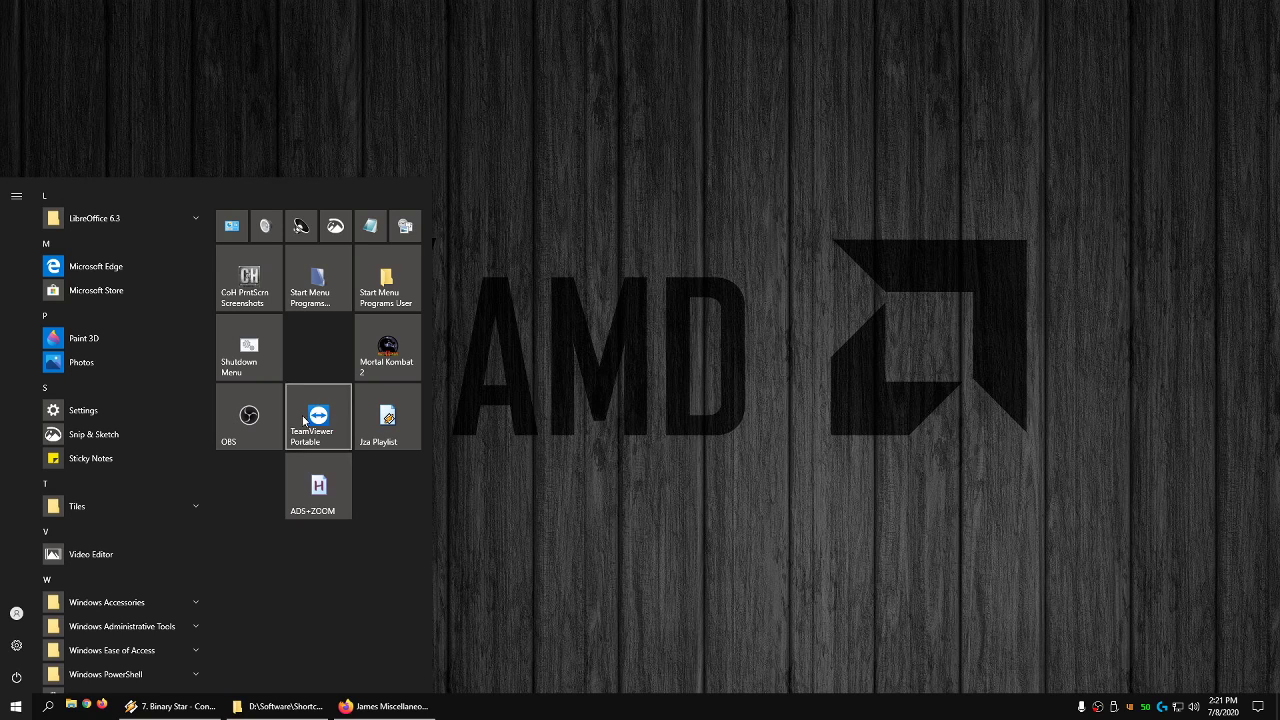
{"action": "left_click", "coordinate": [285, 707]}
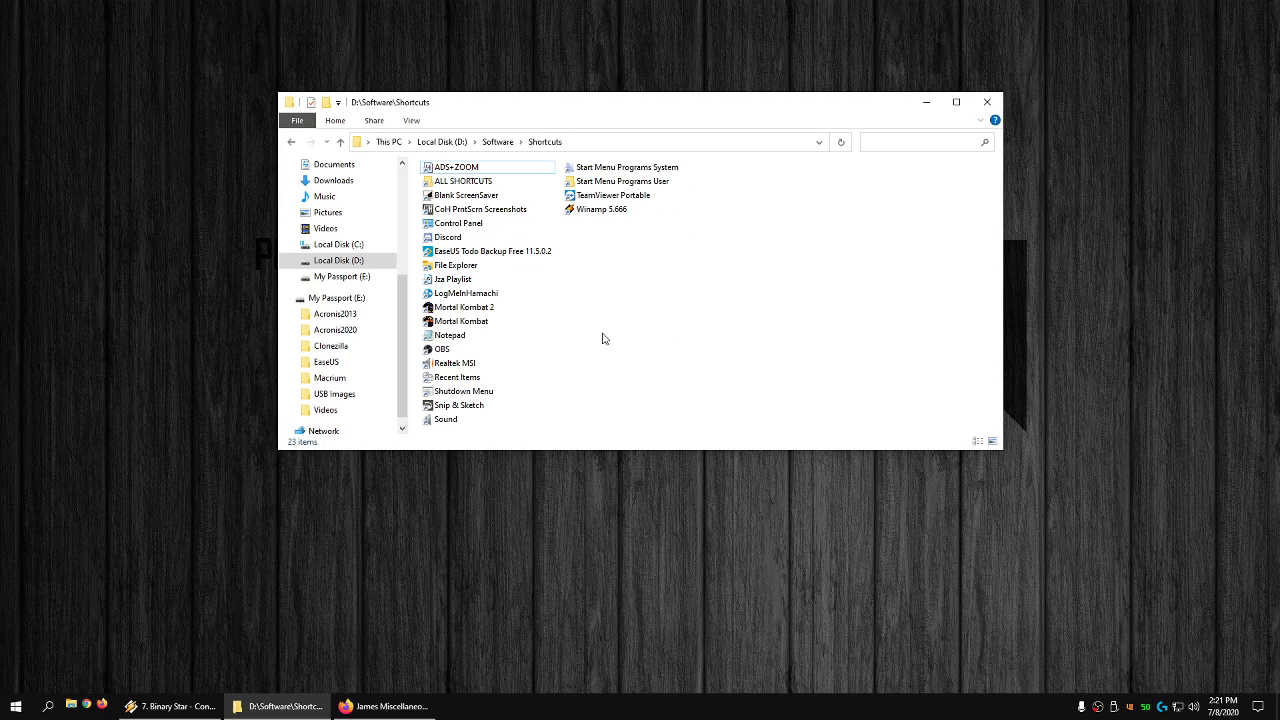
{"action": "right_click", "coordinate": [470, 325]}
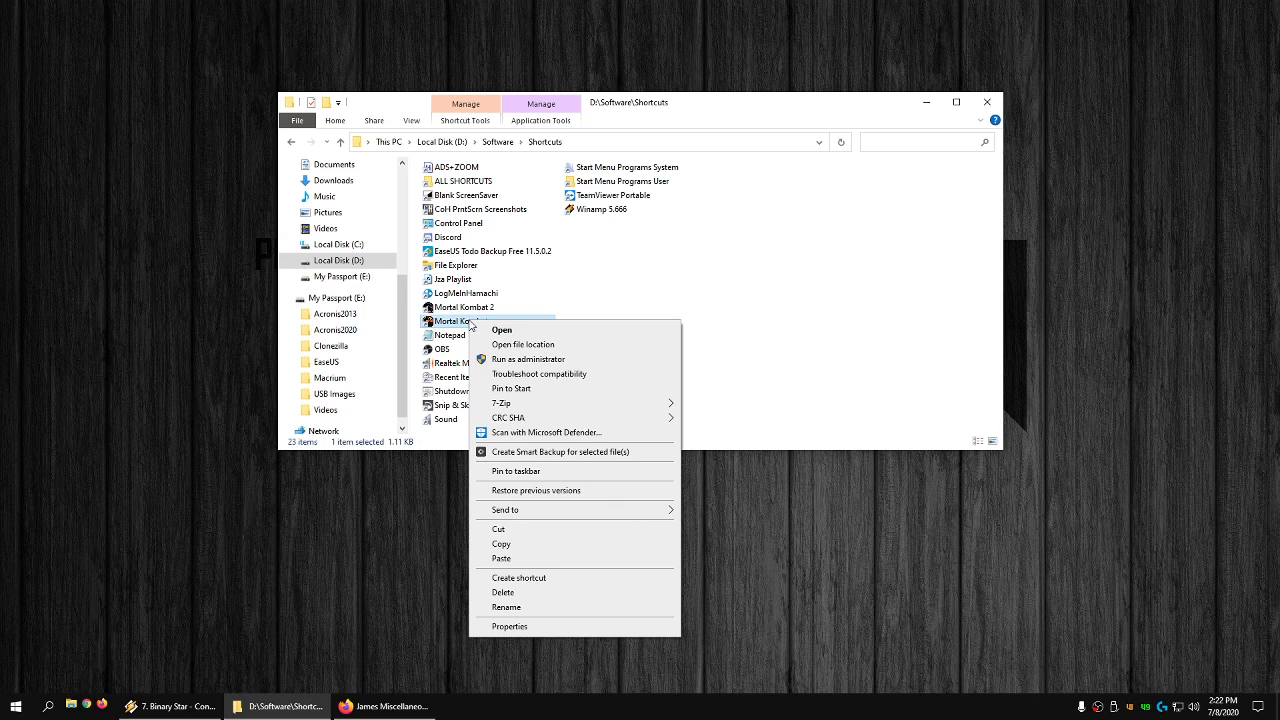
{"action": "left_click", "coordinate": [525, 389]}
- Open the system-wide Start Menu Programs folder from its Start tile
{"action": "left_click", "coordinate": [15, 708]}
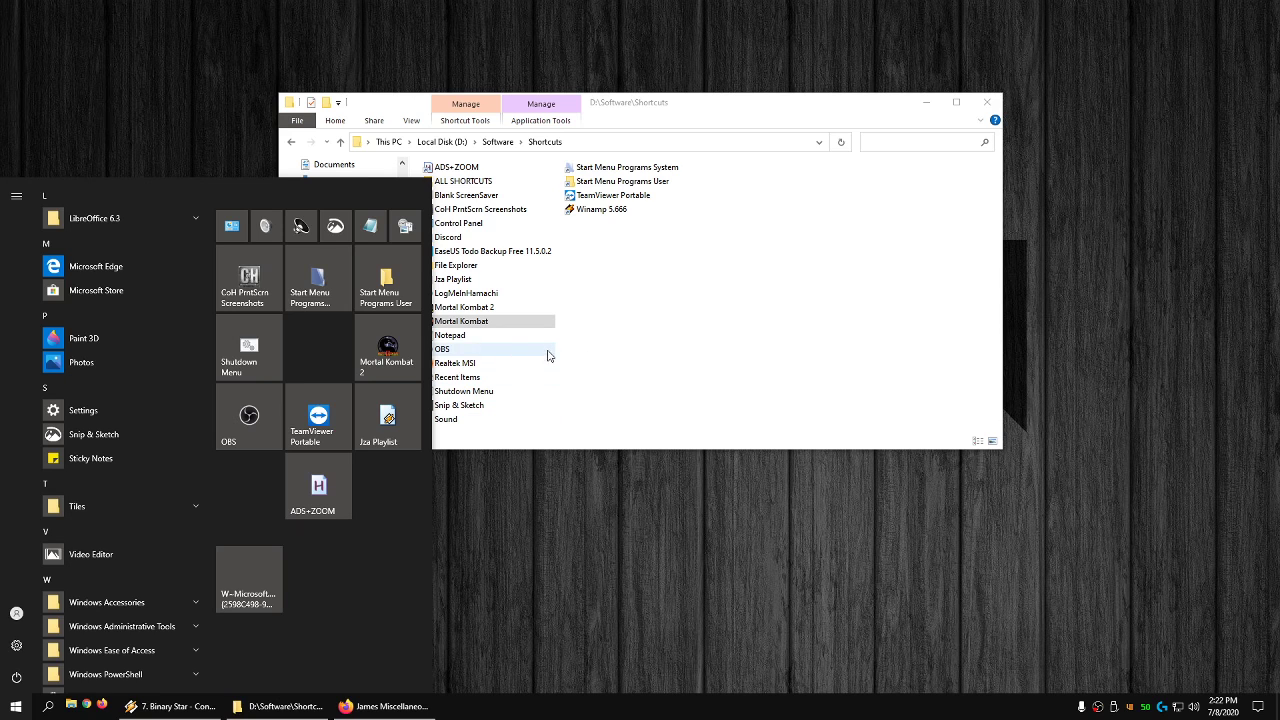
{"action": "left_click", "coordinate": [325, 292]}
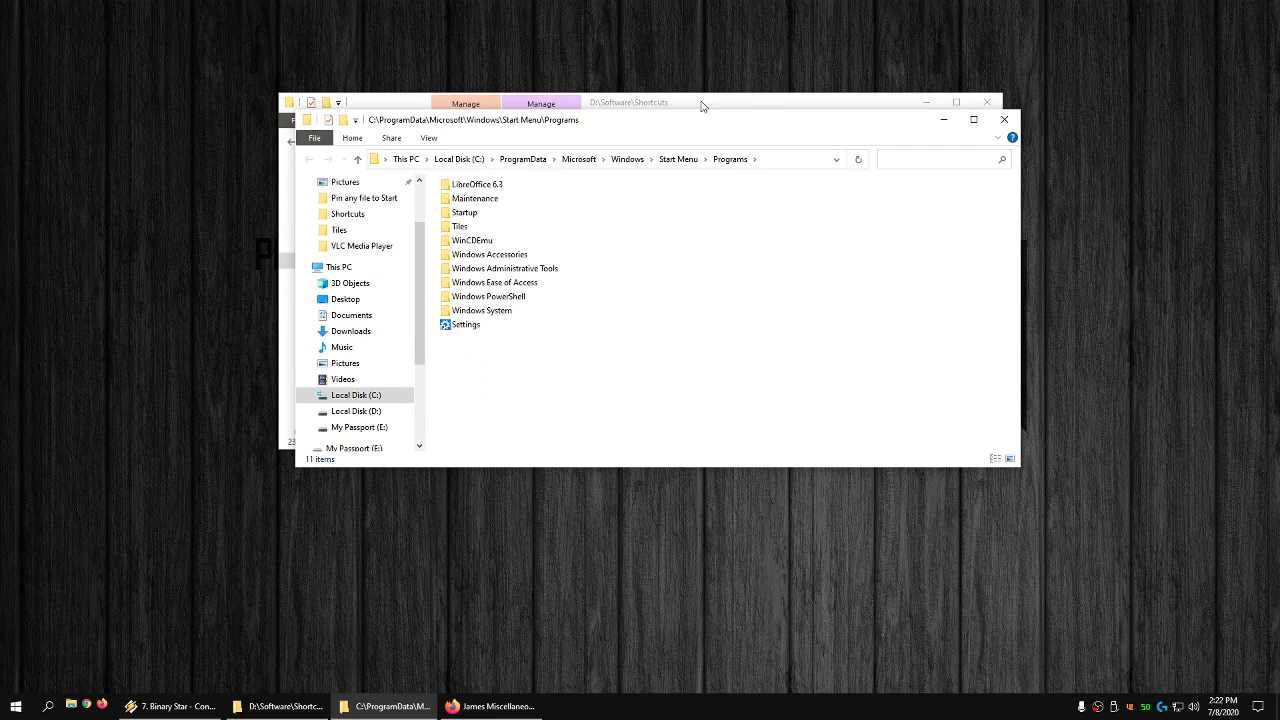
- Unpin the blank W~Microsoft tile from Start
{"action": "left_click", "coordinate": [16, 708]}
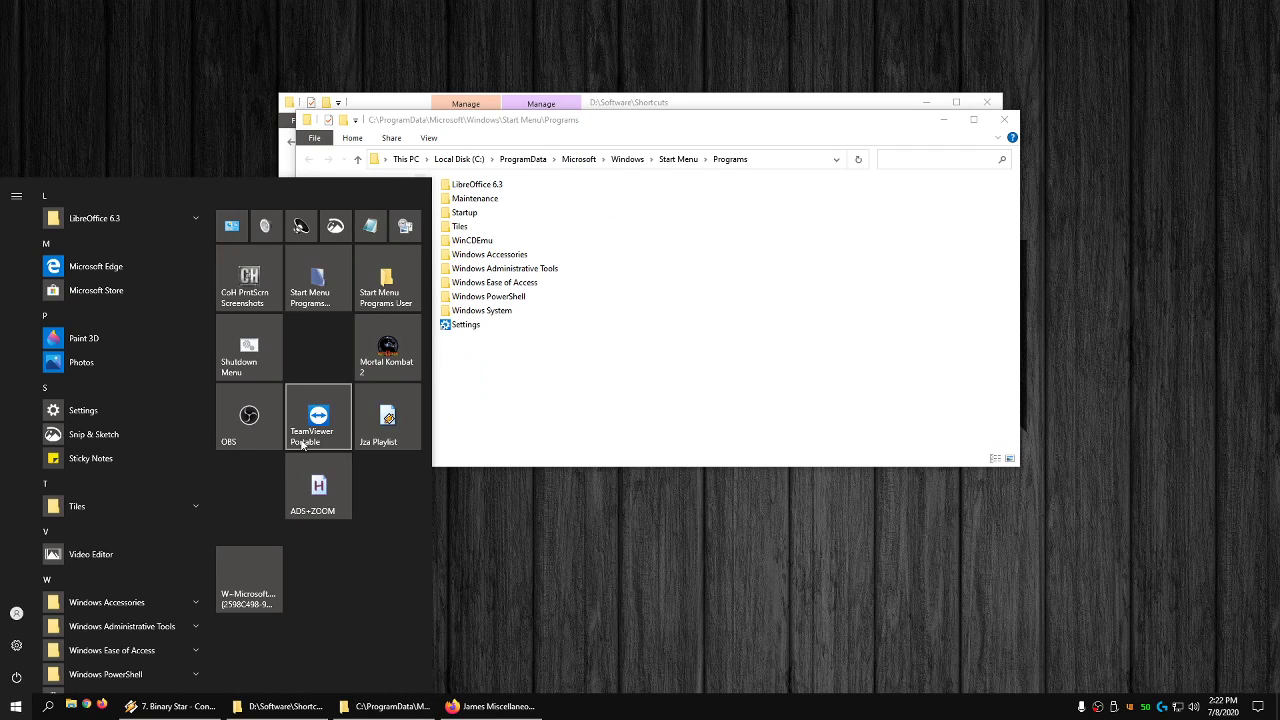
{"action": "right_click", "coordinate": [251, 576]}
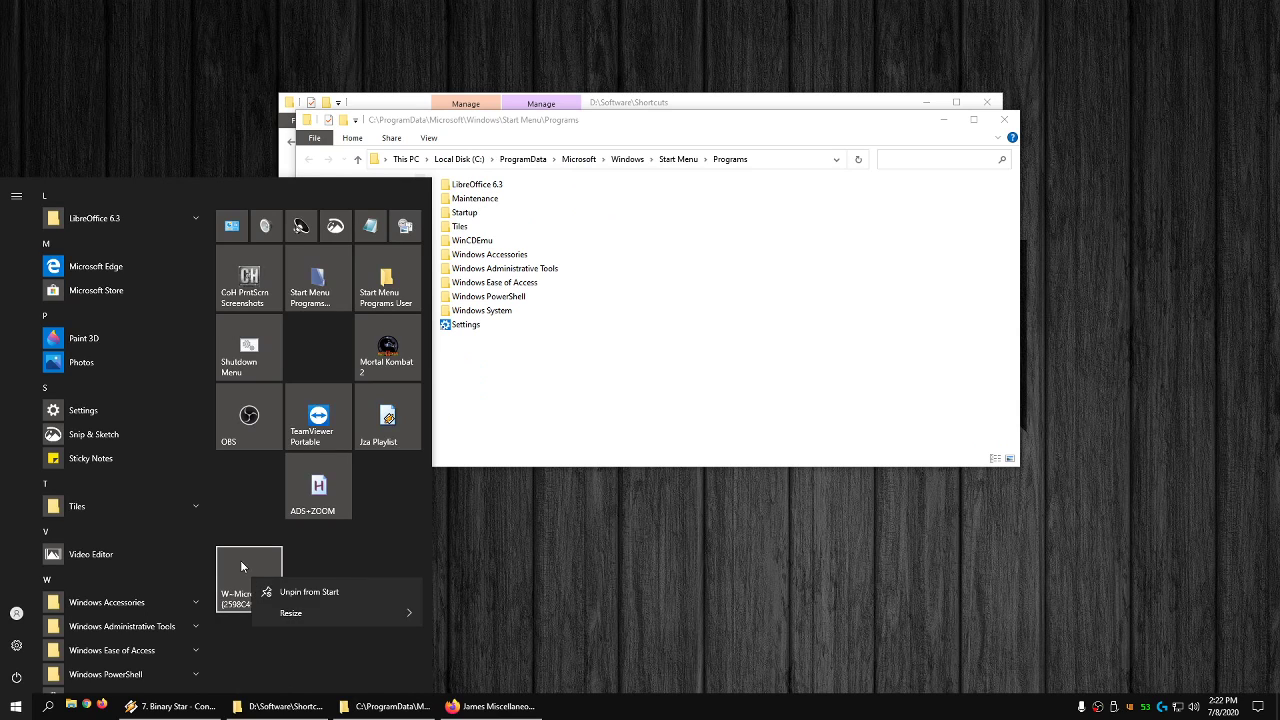
{"action": "left_click", "coordinate": [241, 576]}
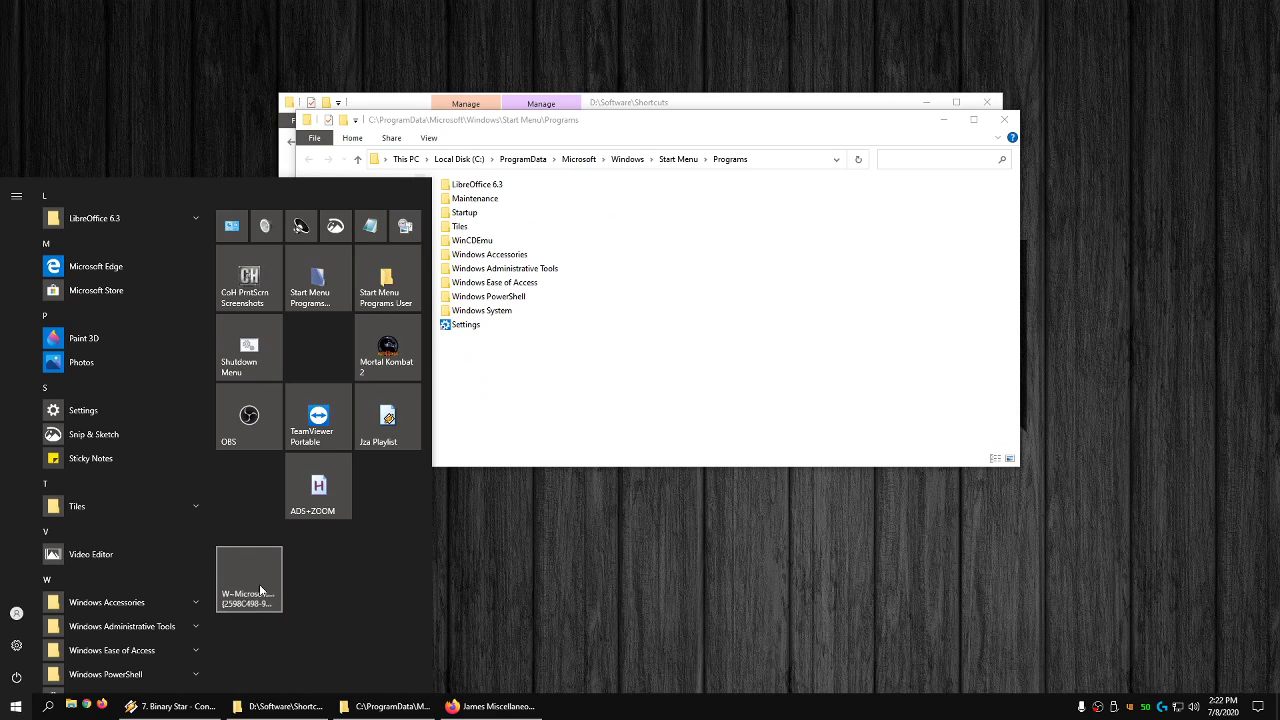
{"action": "right_click", "coordinate": [258, 572]}
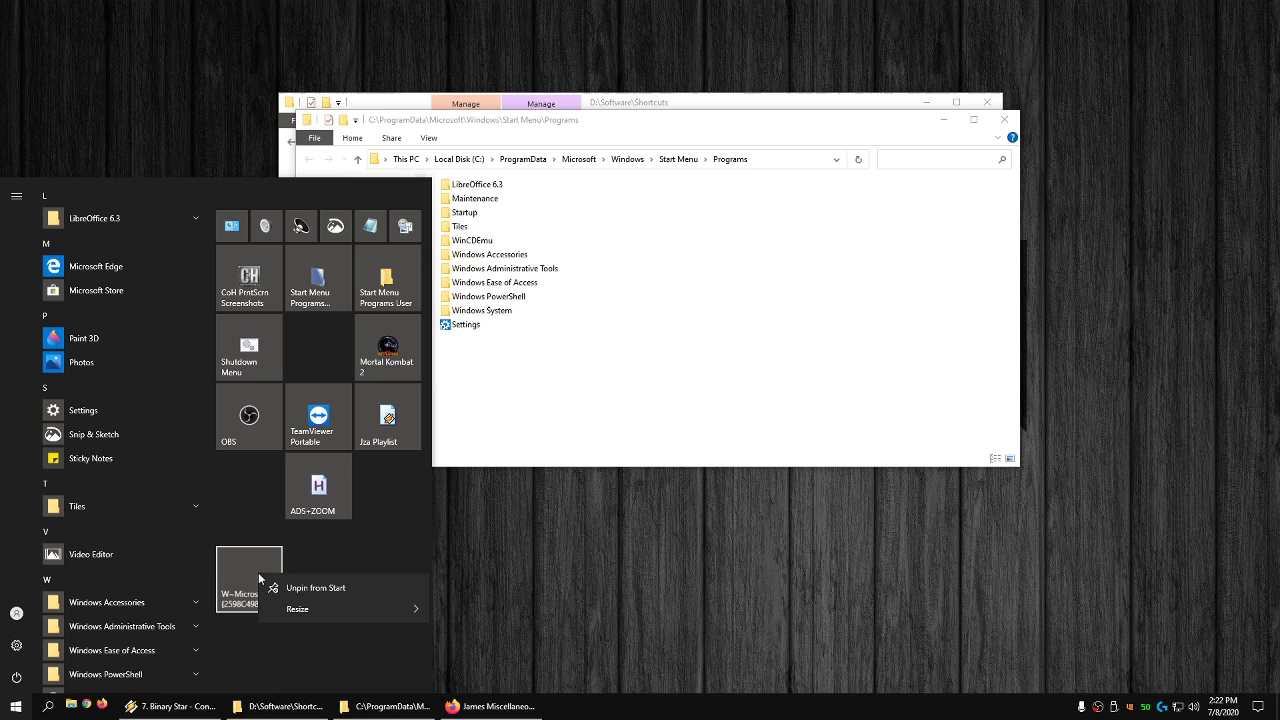
{"action": "left_click", "coordinate": [374, 589]}
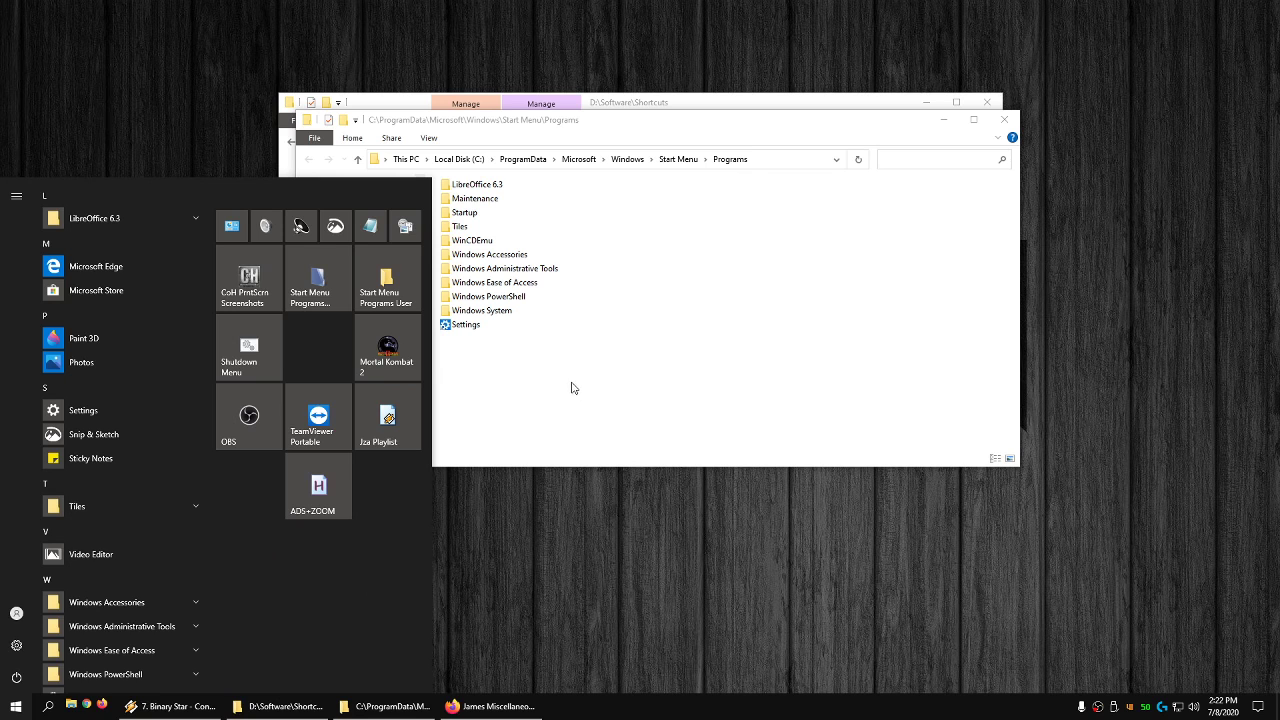
- Copy the Mortal Kombat shortcut from D:\Software\Shortcuts into C:\ProgramData\Microsoft\Windows\Start Menu\Programs
{"action": "left_click", "coordinate": [634, 364]}
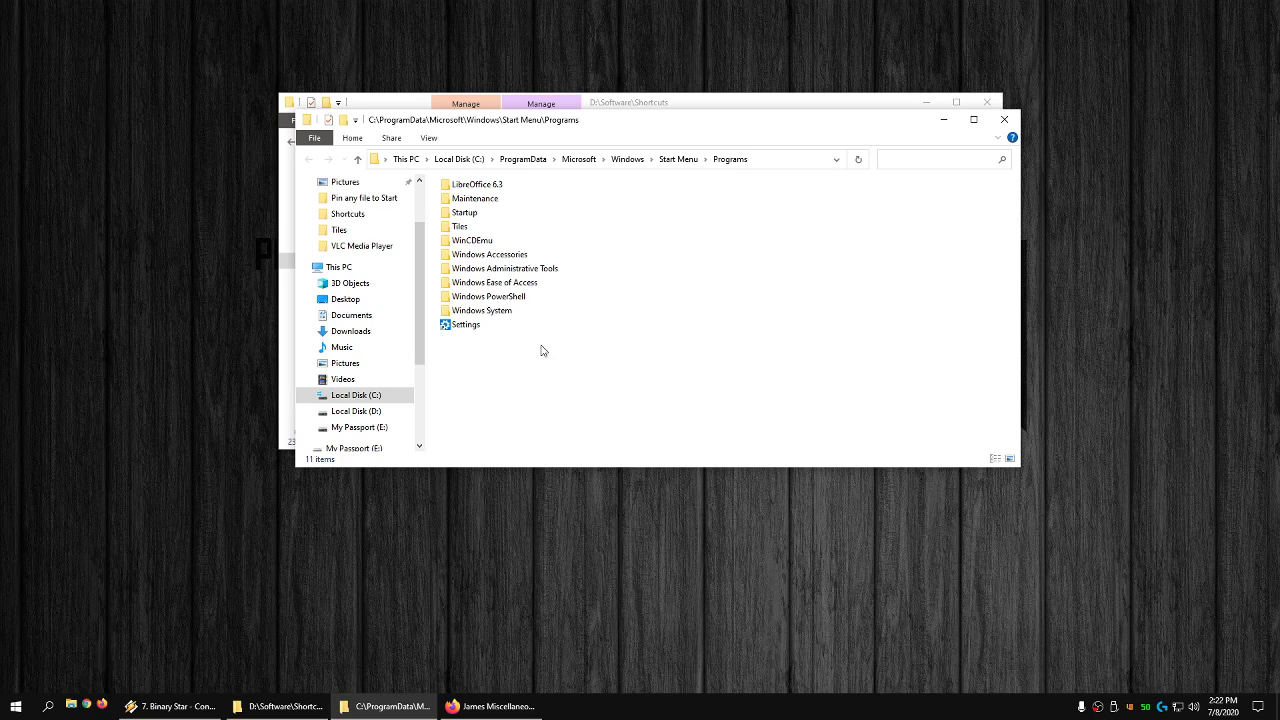
{"action": "left_click", "coordinate": [766, 160]}
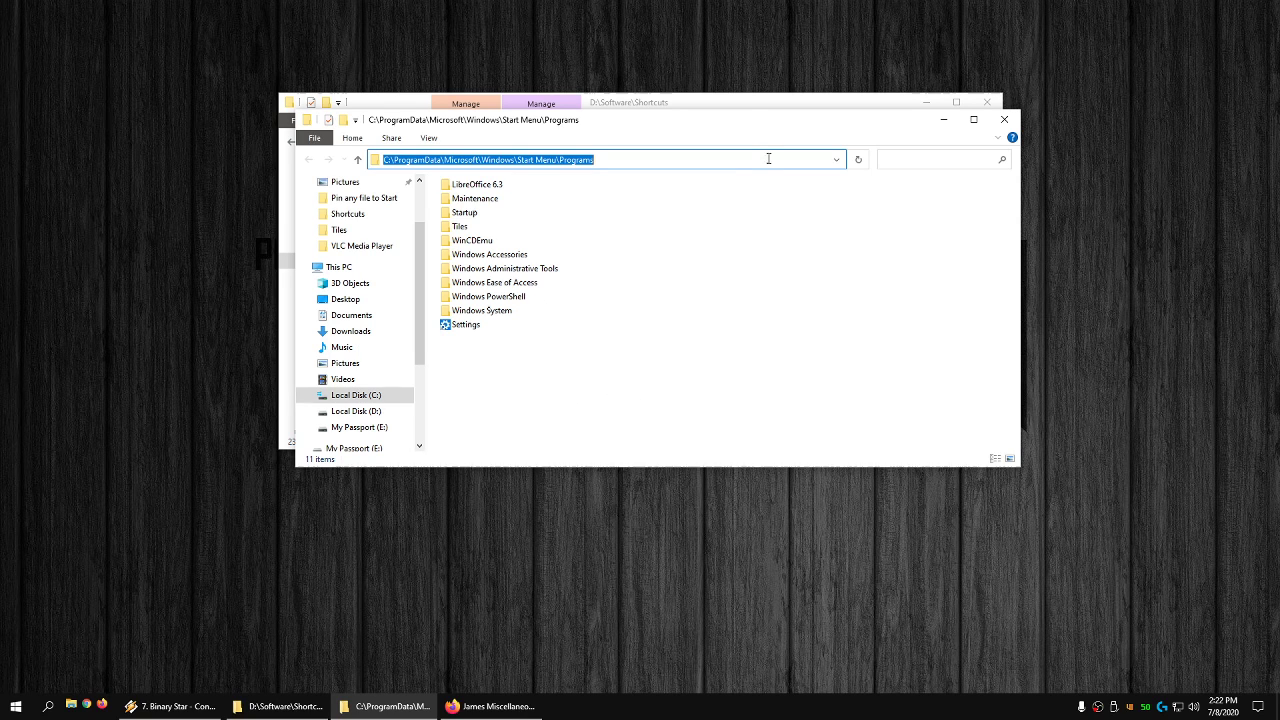
{"action": "left_click", "coordinate": [714, 104]}
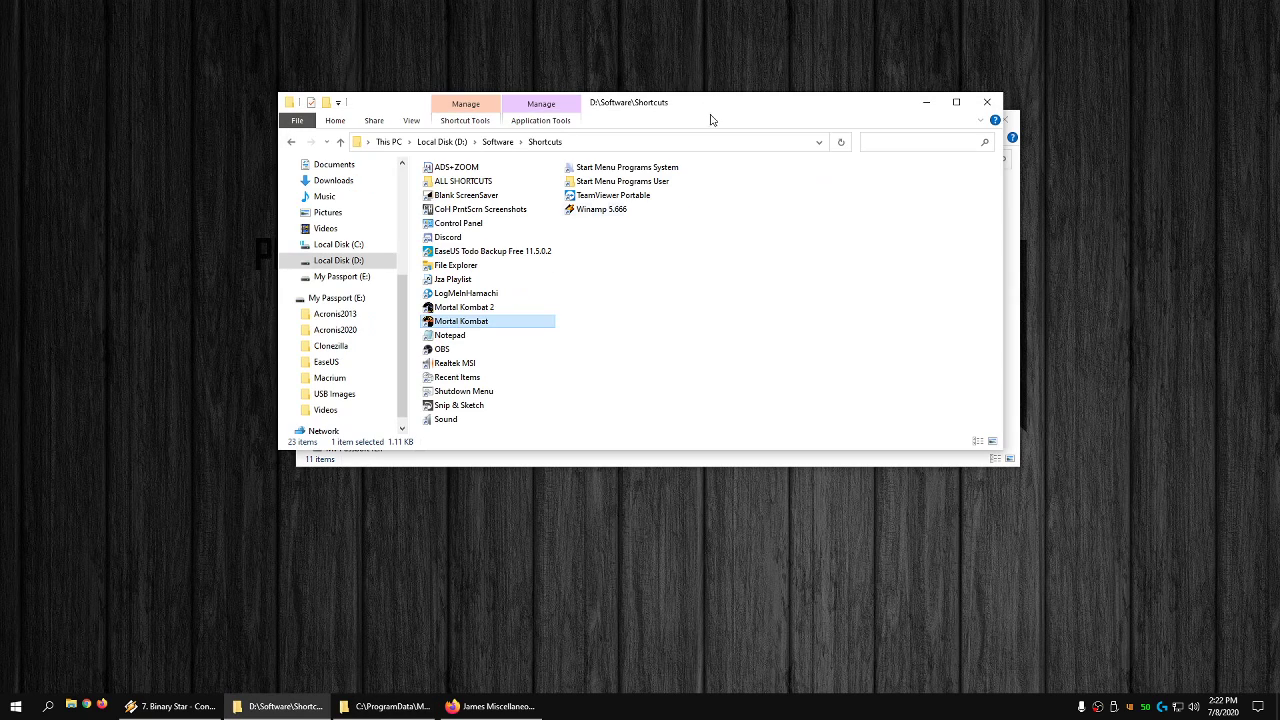
{"action": "right_click", "coordinate": [461, 324]}
{"action": "left_click", "coordinate": [510, 545]}
{"action": "left_click", "coordinate": [620, 467]}
{"action": "right_click", "coordinate": [579, 393]}
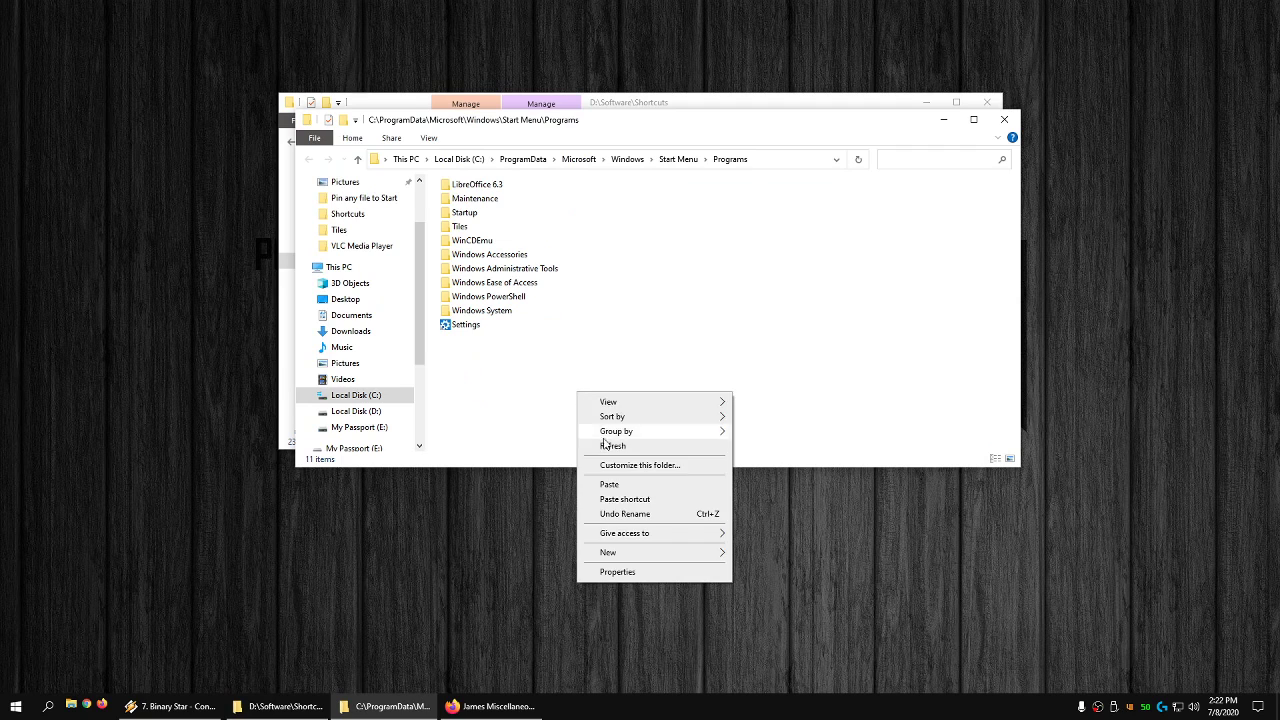
{"action": "left_click", "coordinate": [610, 485]}
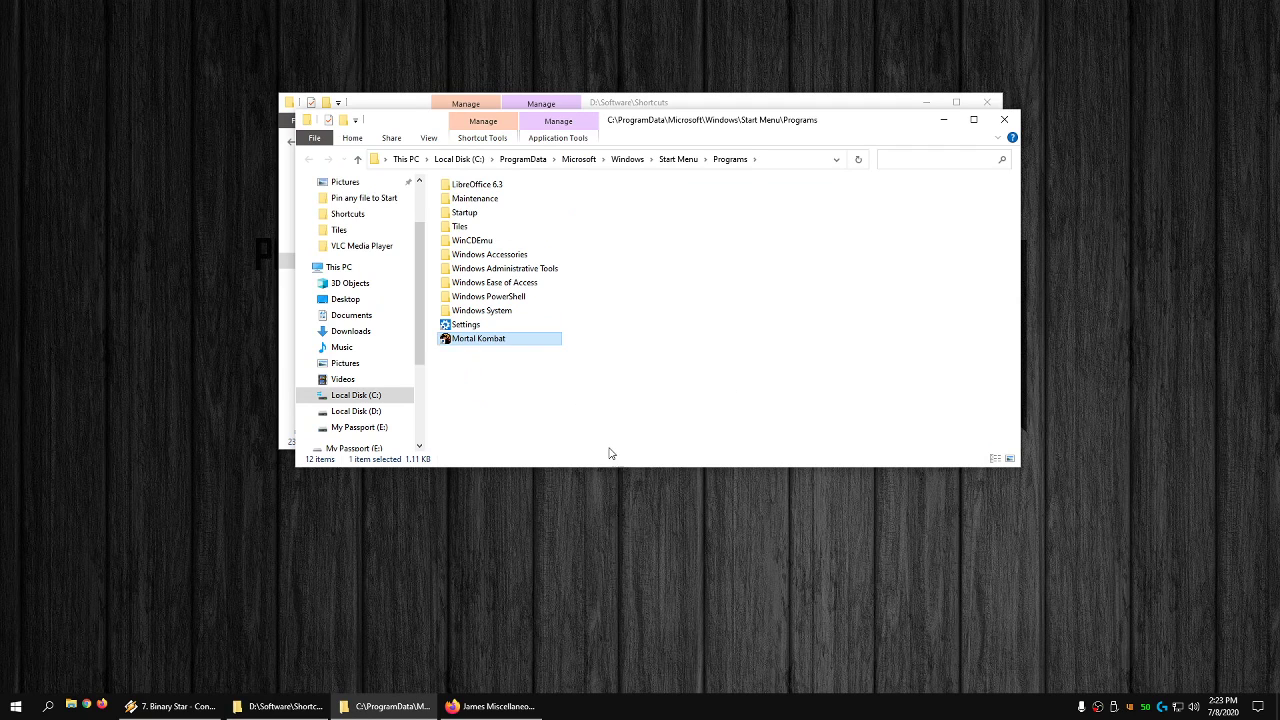
- Check the Start menu's app list and tiles for the Mortal Kombat entry
{"action": "left_click", "coordinate": [18, 708]}
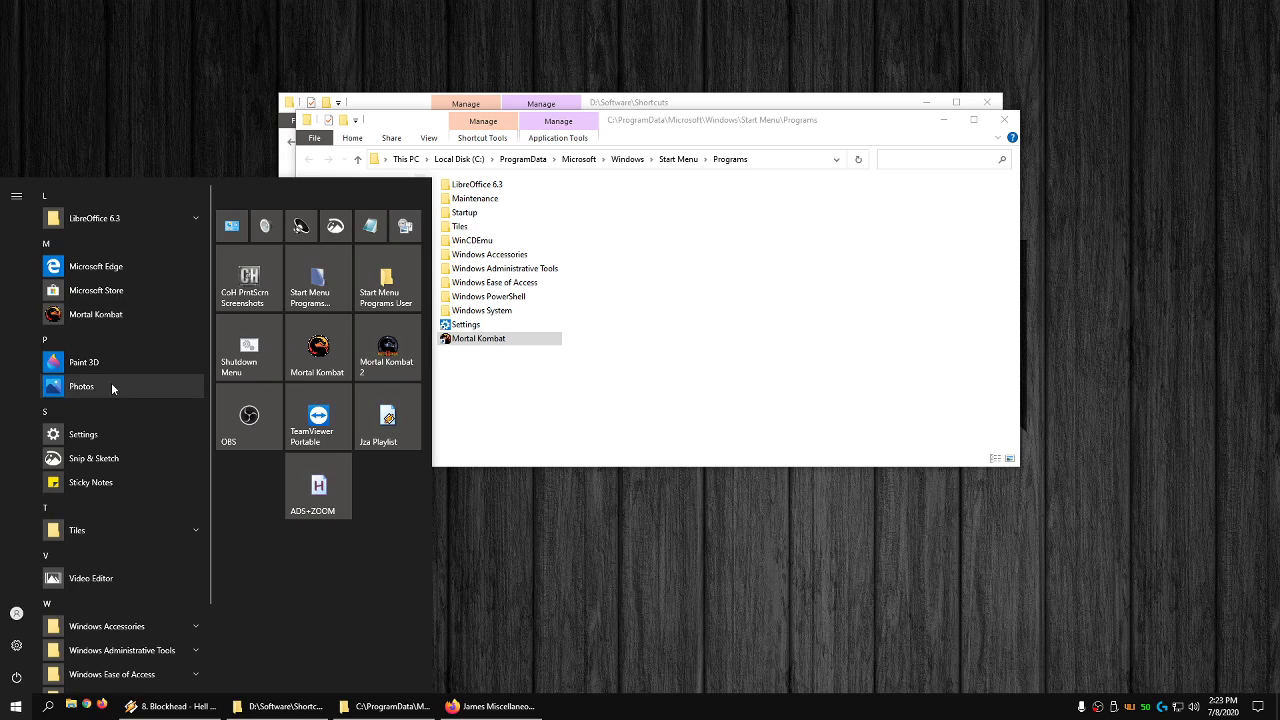
{"action": "scroll", "coordinate": [108, 385], "scroll_direction": "down", "scroll_amount": 1}
{"action": "scroll", "coordinate": [108, 381], "scroll_direction": "up", "scroll_amount": 1}
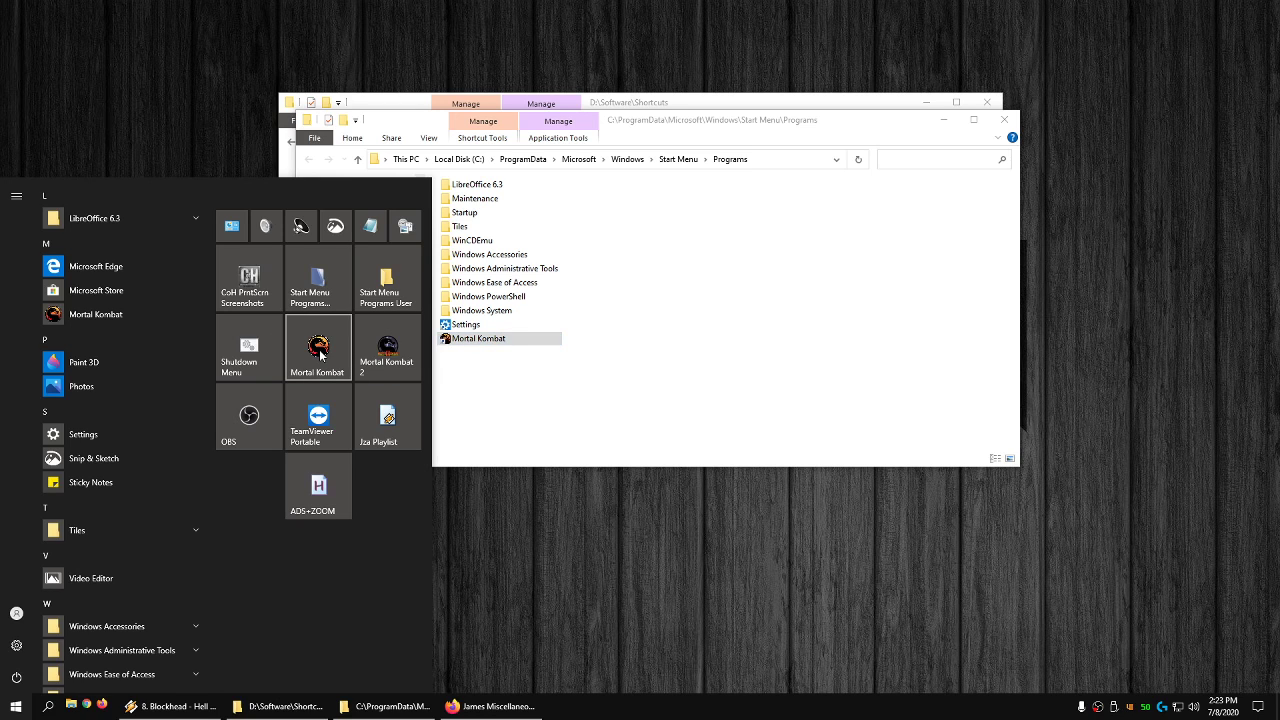
- Delete the Mortal Kombat shortcut from the Start Menu Programs folder and check Start for its tile
{"action": "right_click", "coordinate": [509, 342]}
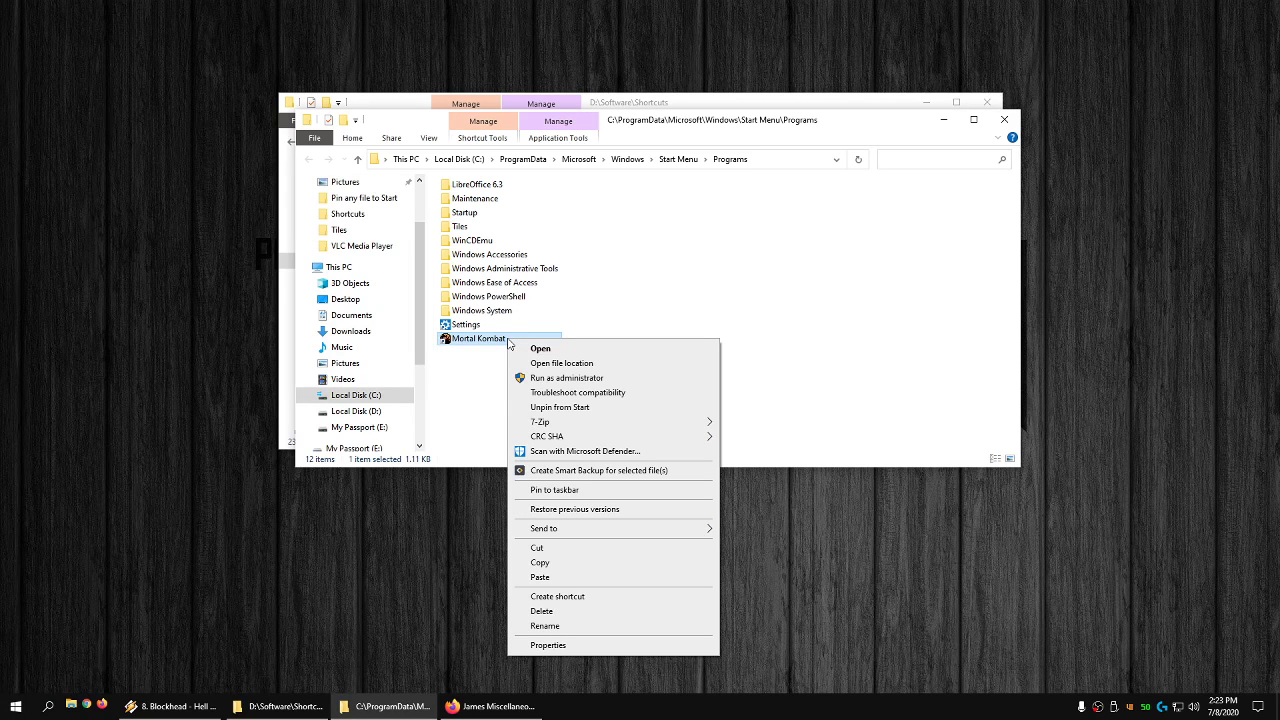
{"action": "left_click", "coordinate": [557, 611]}
{"action": "left_click", "coordinate": [703, 410]}
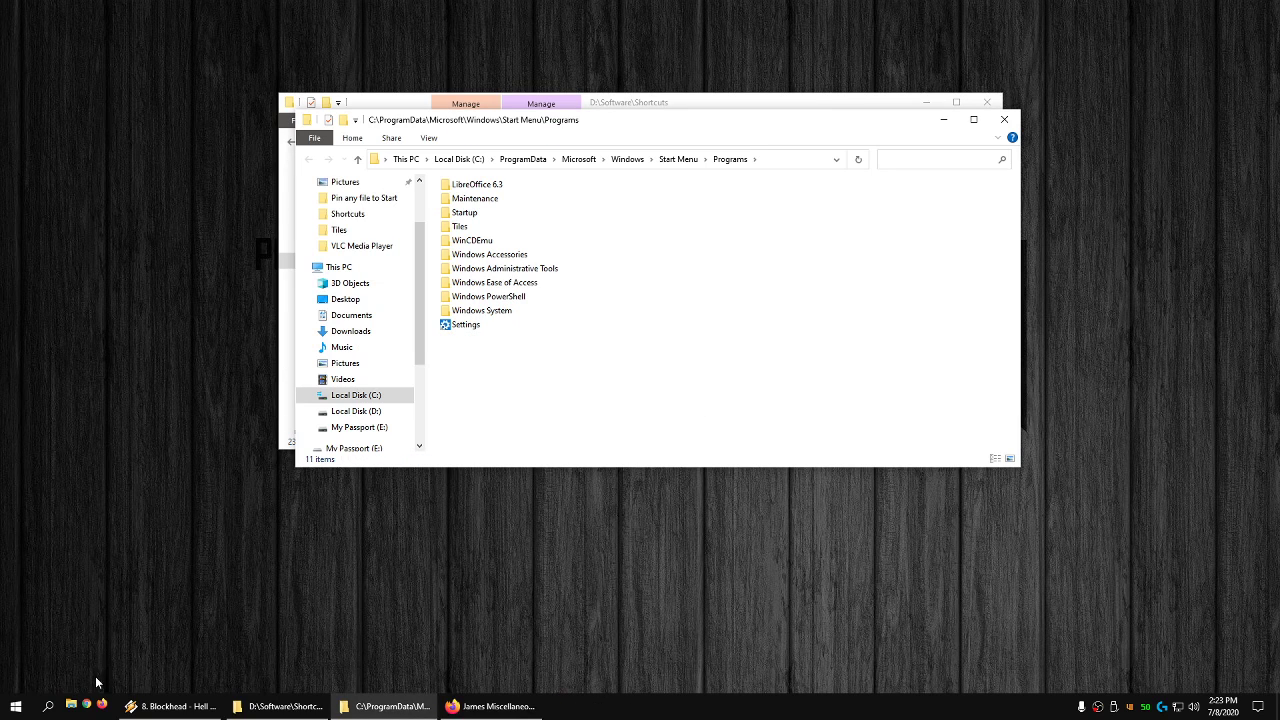
{"action": "left_click", "coordinate": [16, 706]}
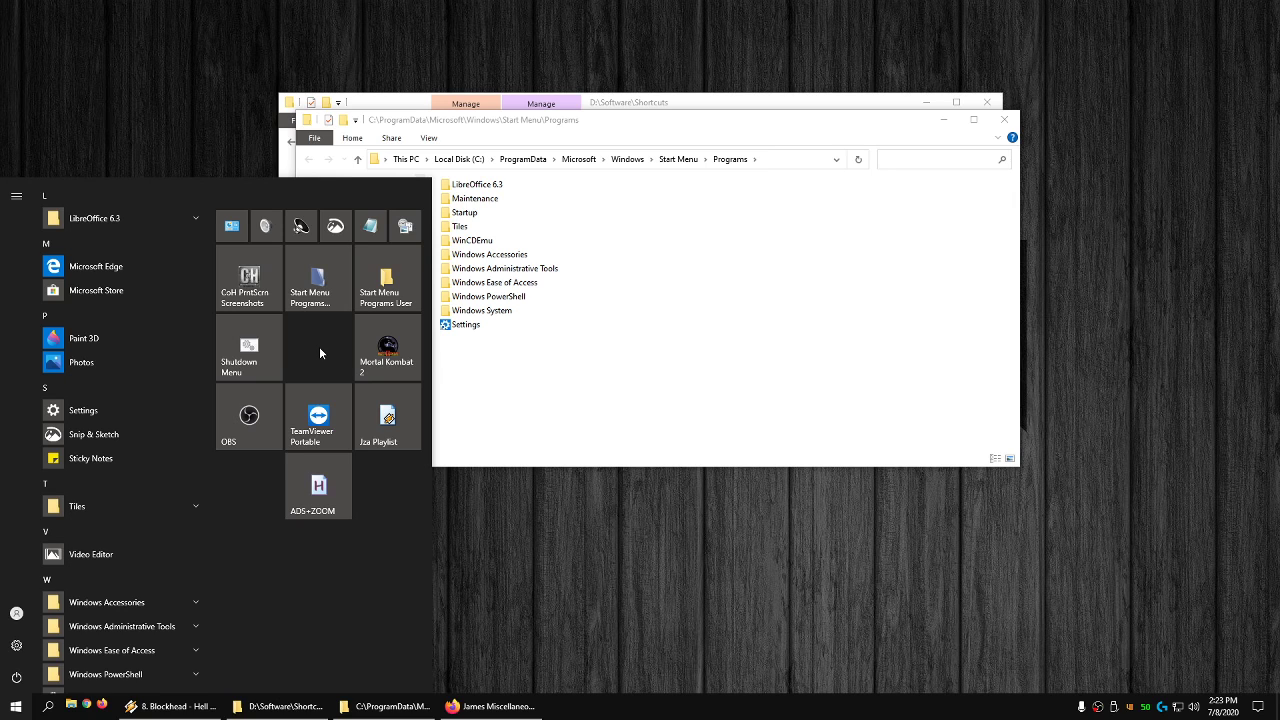
{"action": "scroll", "coordinate": [86, 371], "scroll_direction": "down", "scroll_amount": 1}
{"action": "scroll", "coordinate": [92, 365], "scroll_direction": "up", "scroll_amount": 1}
- Review the full path of the Start Menu Programs folder and the contents of the Tiles folder in Start's app list
{"action": "left_click", "coordinate": [885, 108]}
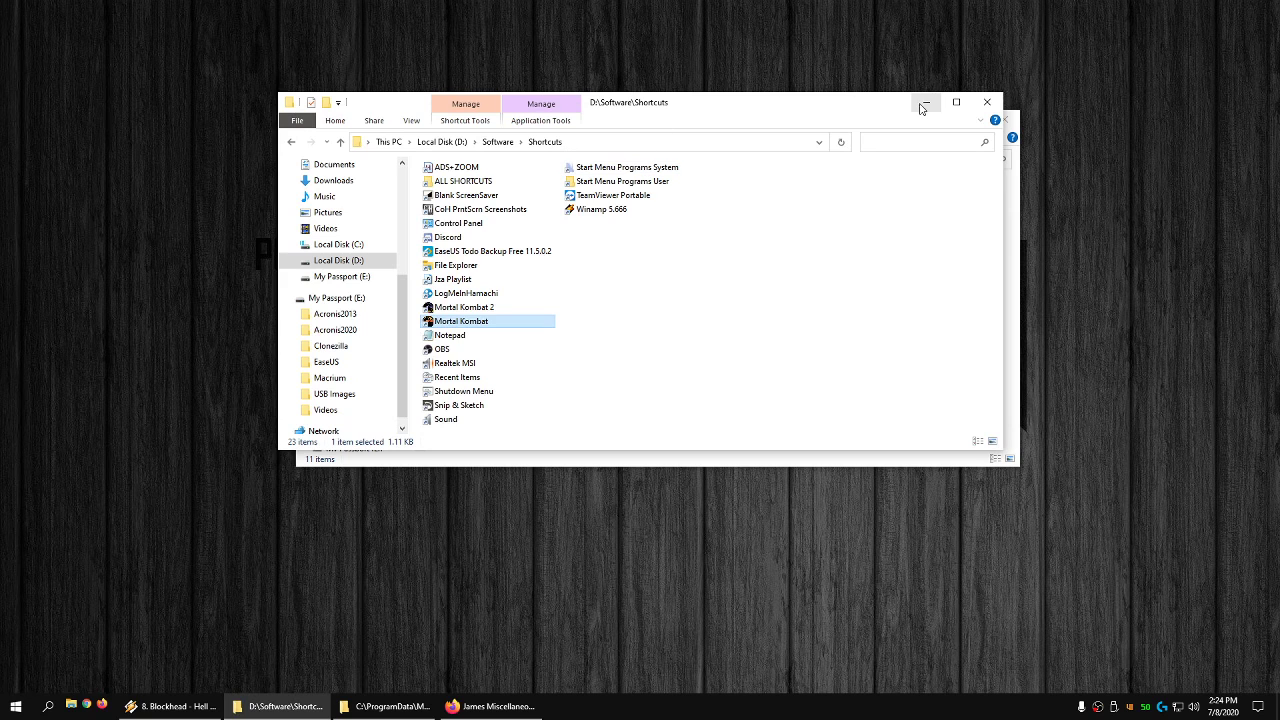
{"action": "left_click", "coordinate": [677, 464]}
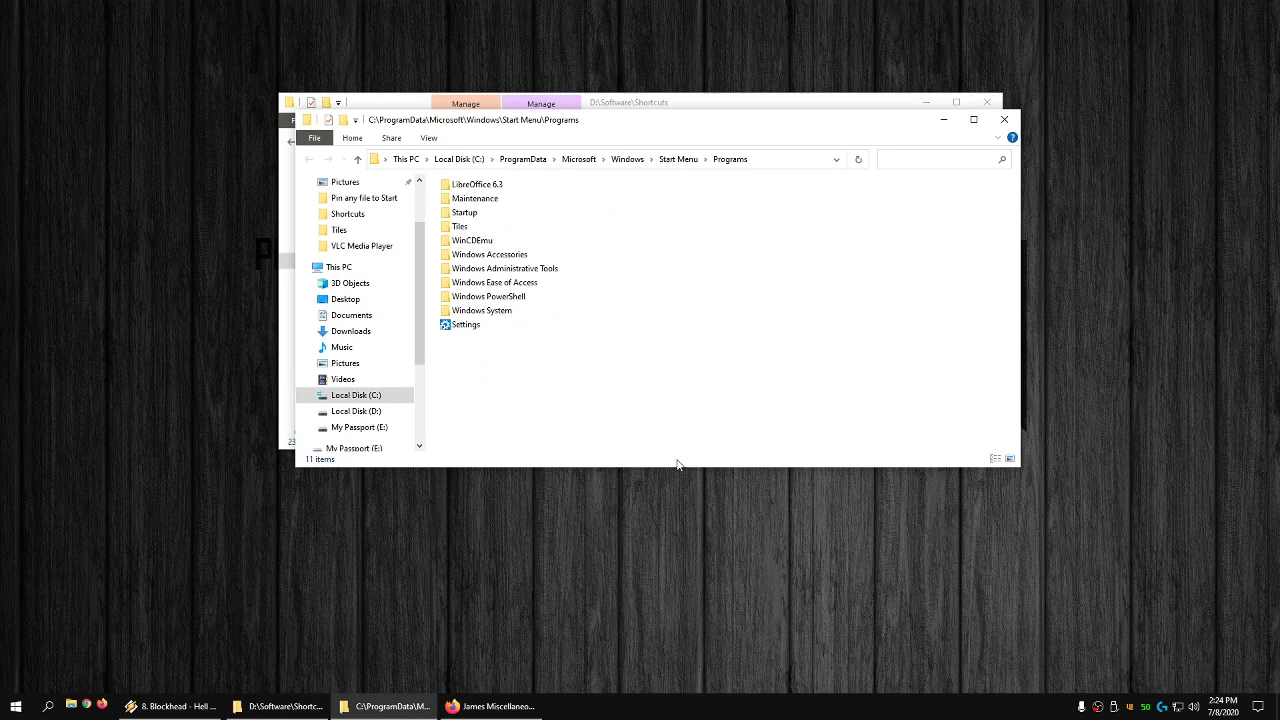
{"action": "left_click", "coordinate": [779, 162]}
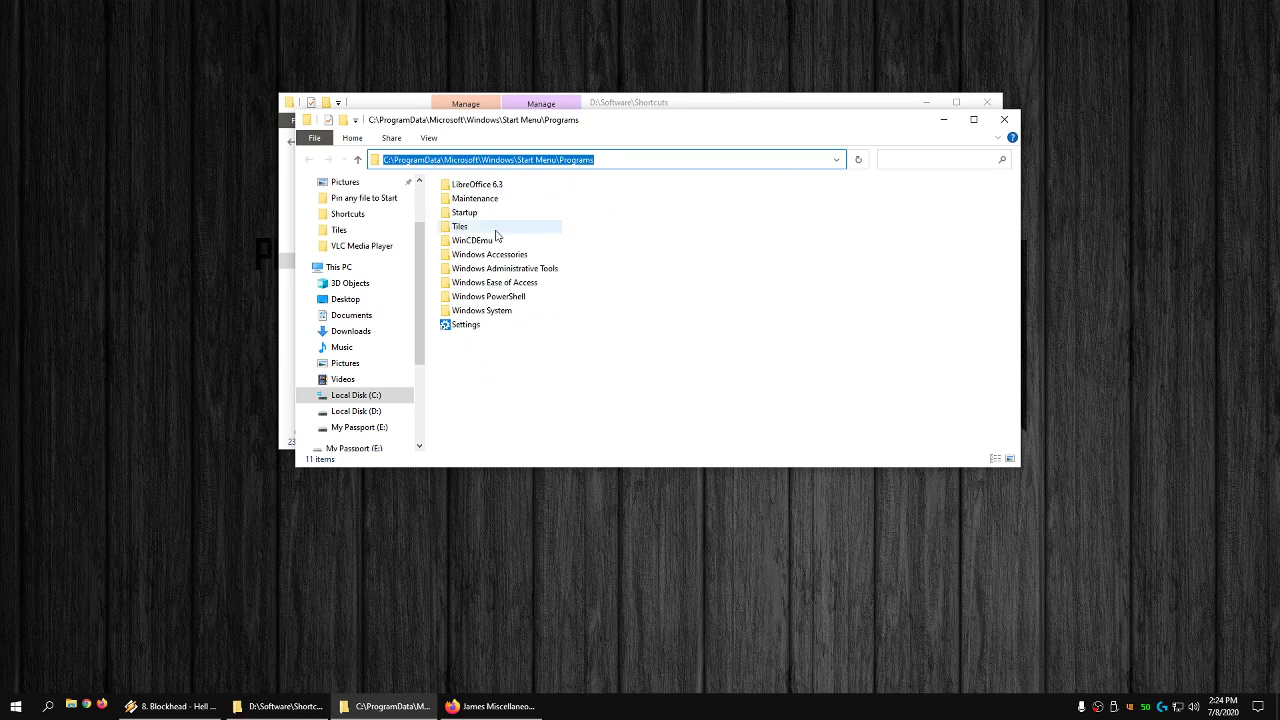
{"action": "left_click", "coordinate": [20, 706]}
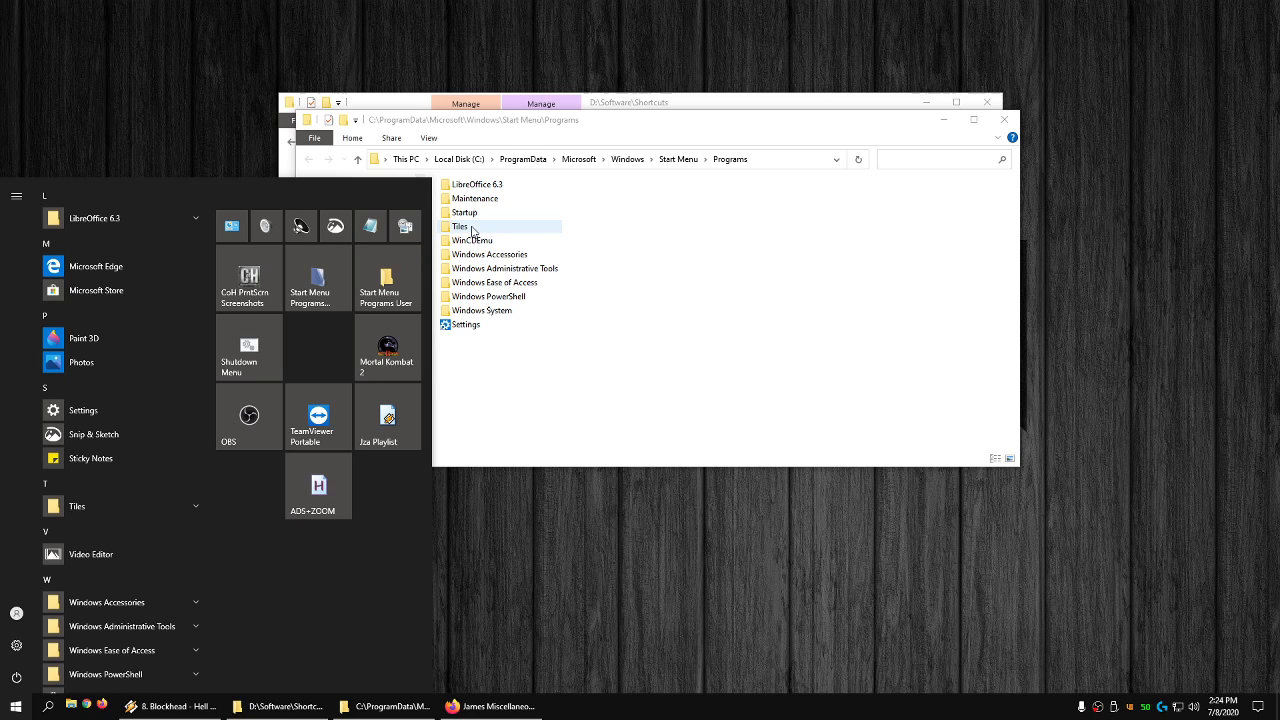
{"action": "left_click", "coordinate": [168, 506]}
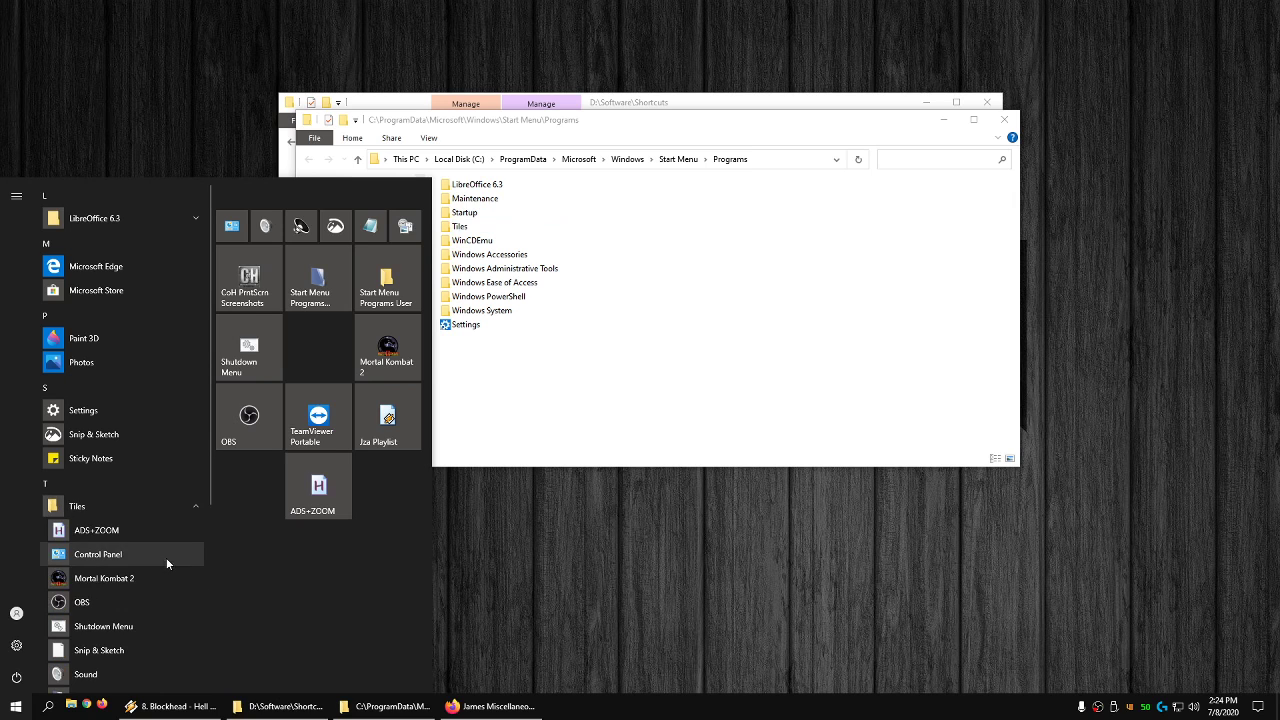
{"action": "left_click", "coordinate": [181, 508]}
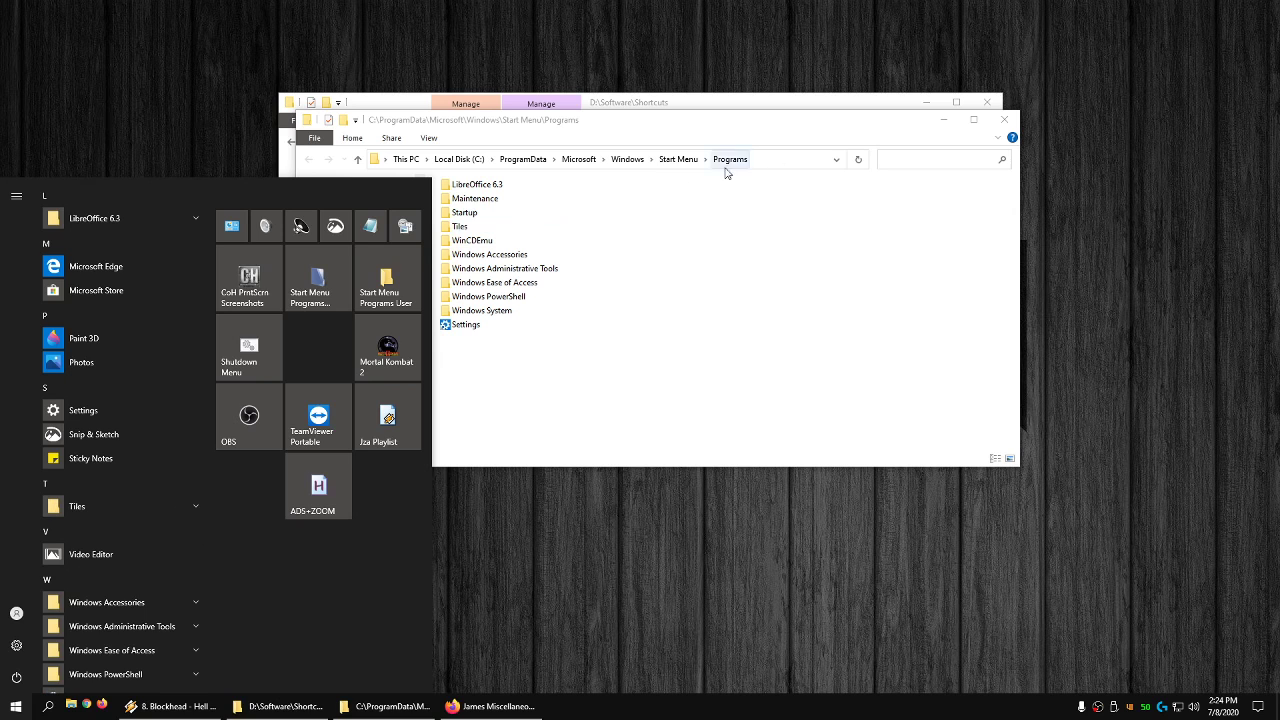
- Copy the Mortal Kombat shortcut from D:\Software\Shortcuts into the Tiles folder inside the Start Menu Programs folder
{"action": "left_click", "coordinate": [545, 160]}
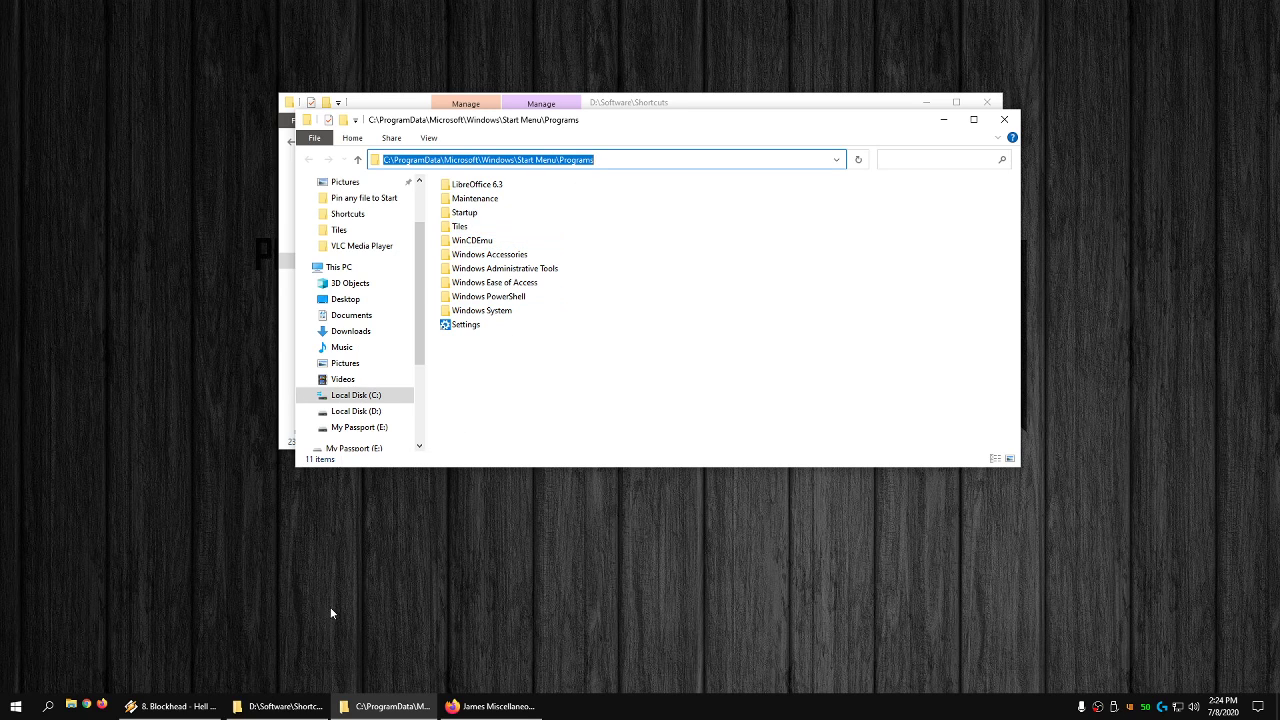
{"action": "left_click", "coordinate": [16, 706]}
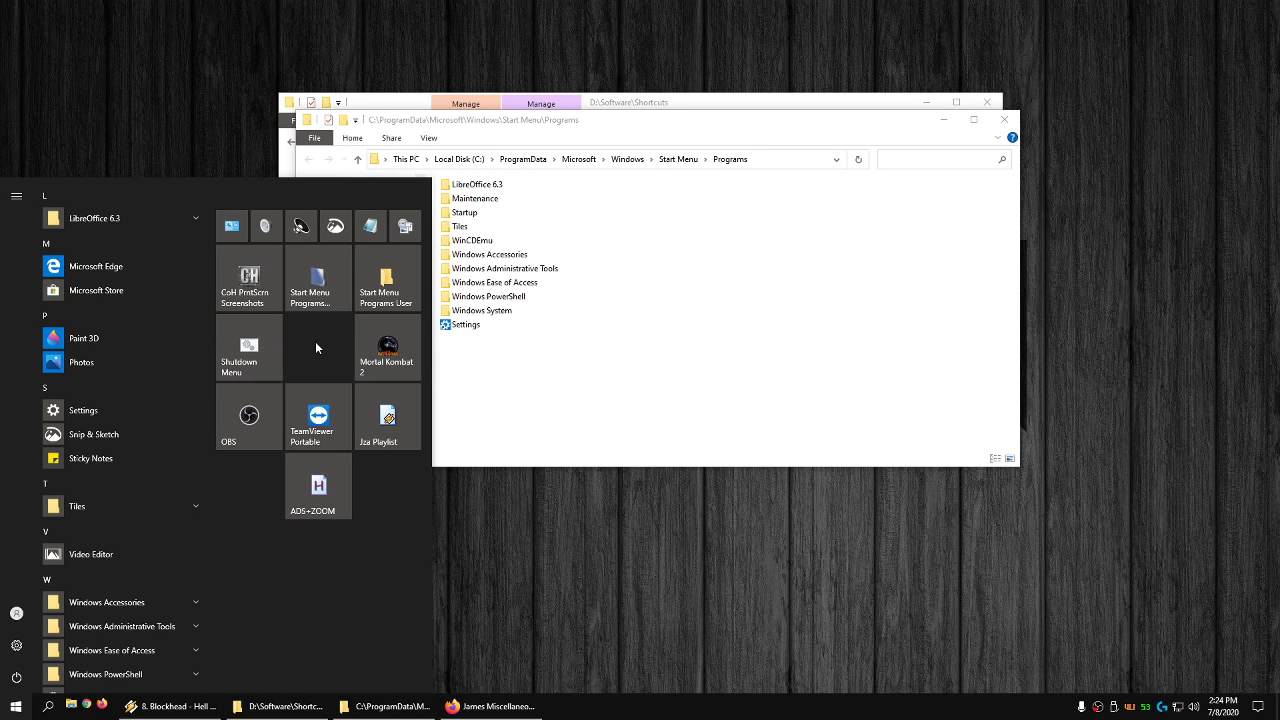
{"action": "left_click", "coordinate": [717, 107]}
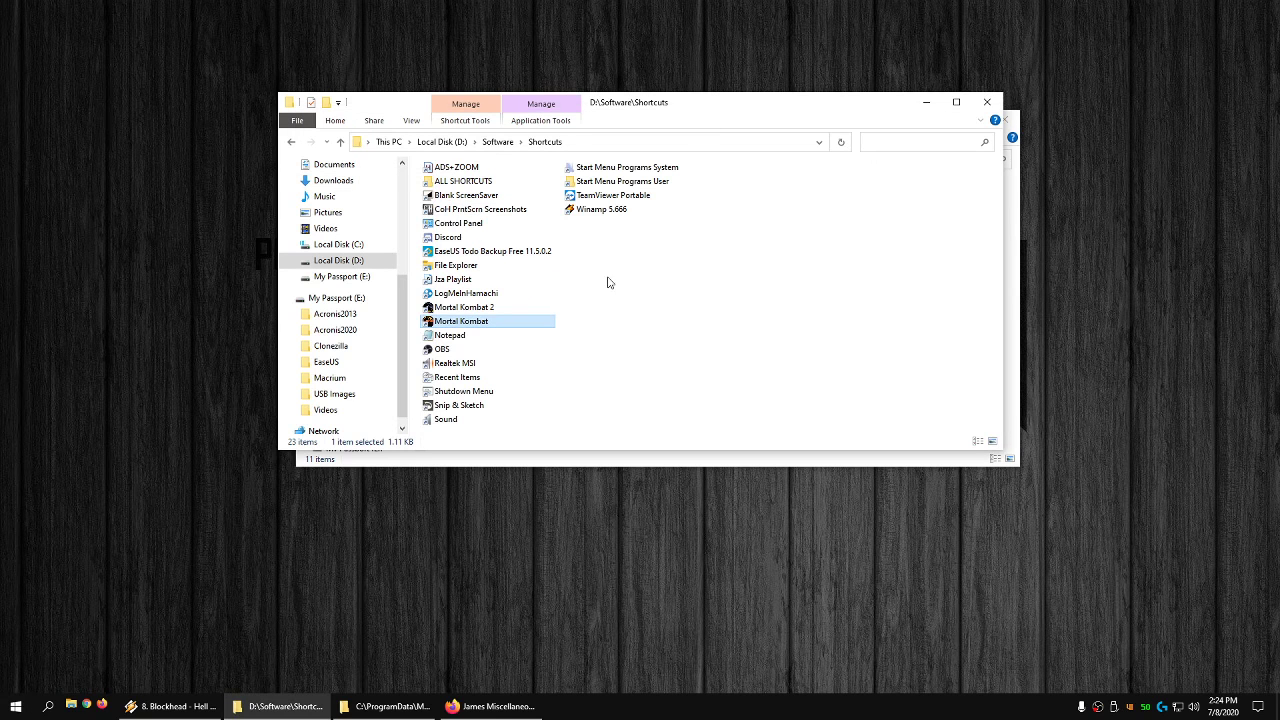
{"action": "right_click", "coordinate": [506, 327]}
{"action": "left_click", "coordinate": [556, 548]}
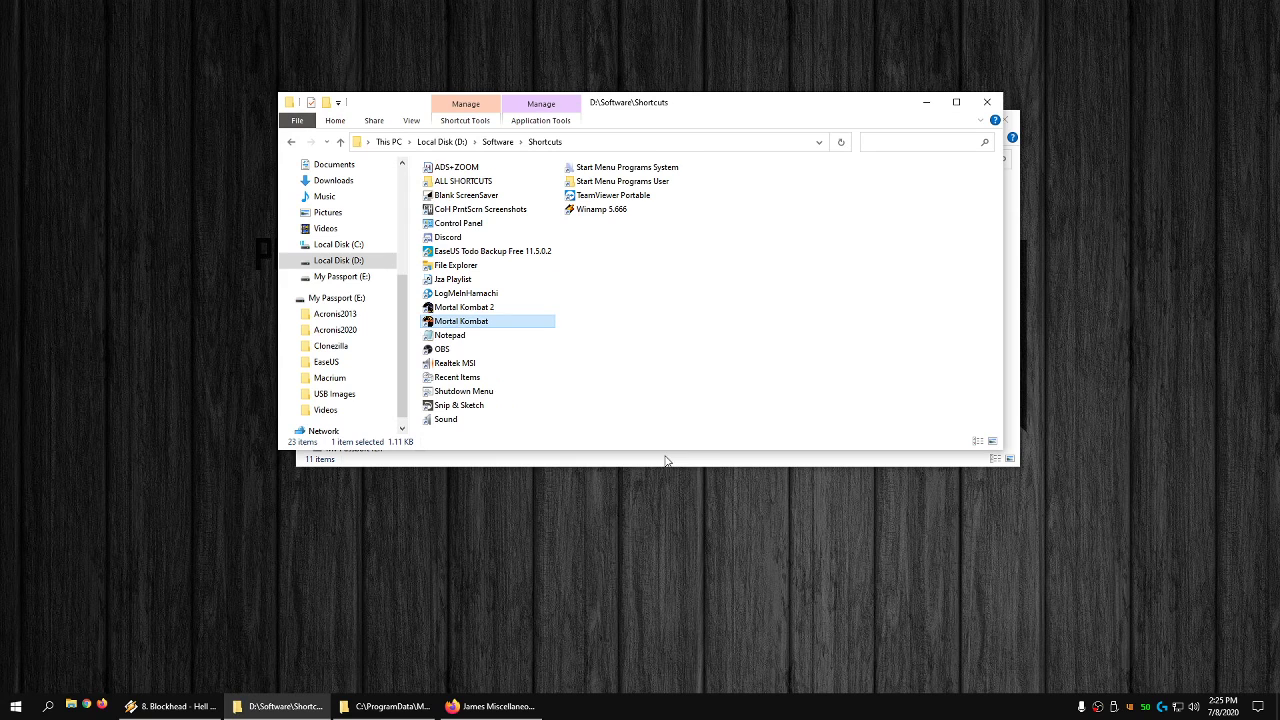
{"action": "left_click", "coordinate": [658, 462]}
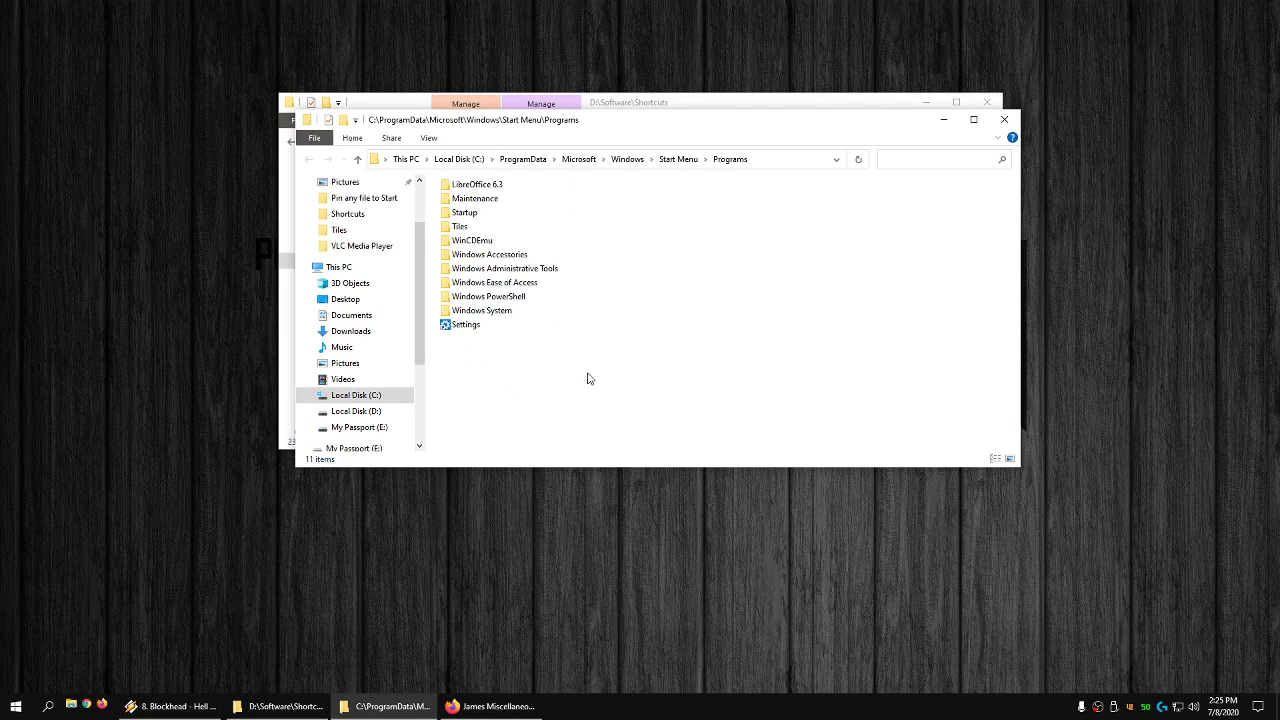
{"action": "double_click", "coordinate": [474, 232]}
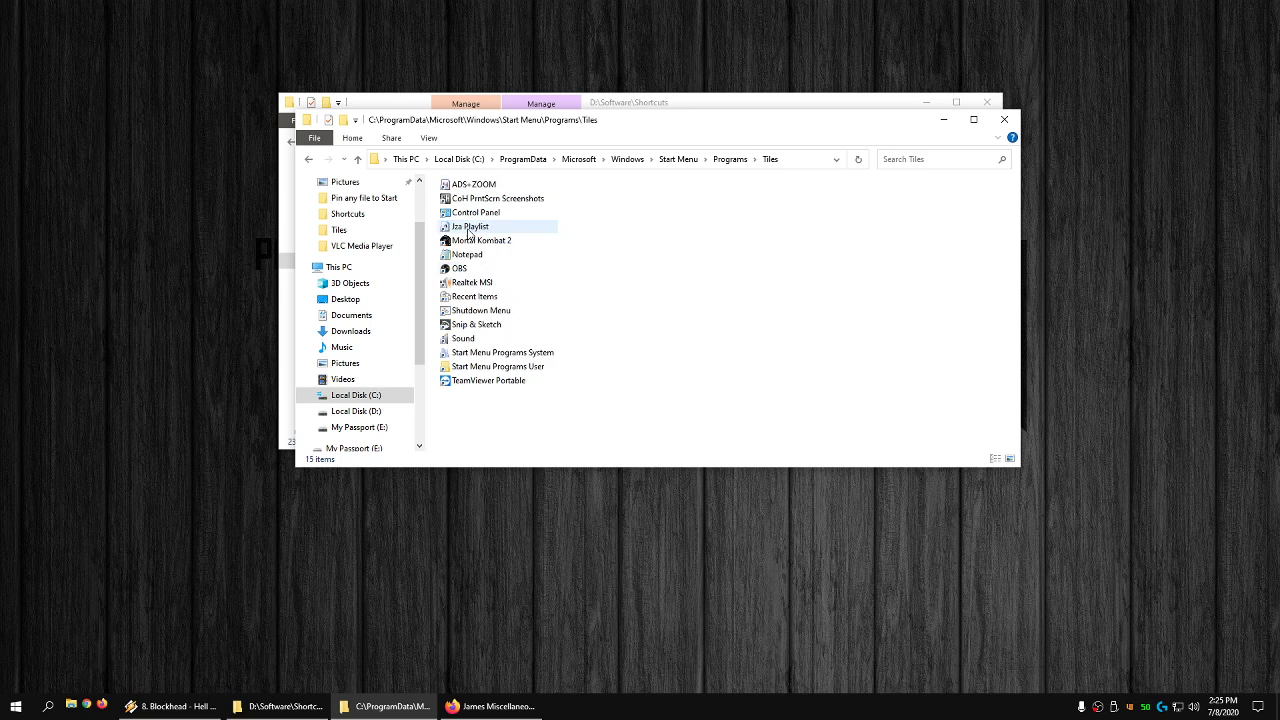
{"action": "right_click", "coordinate": [556, 417]}
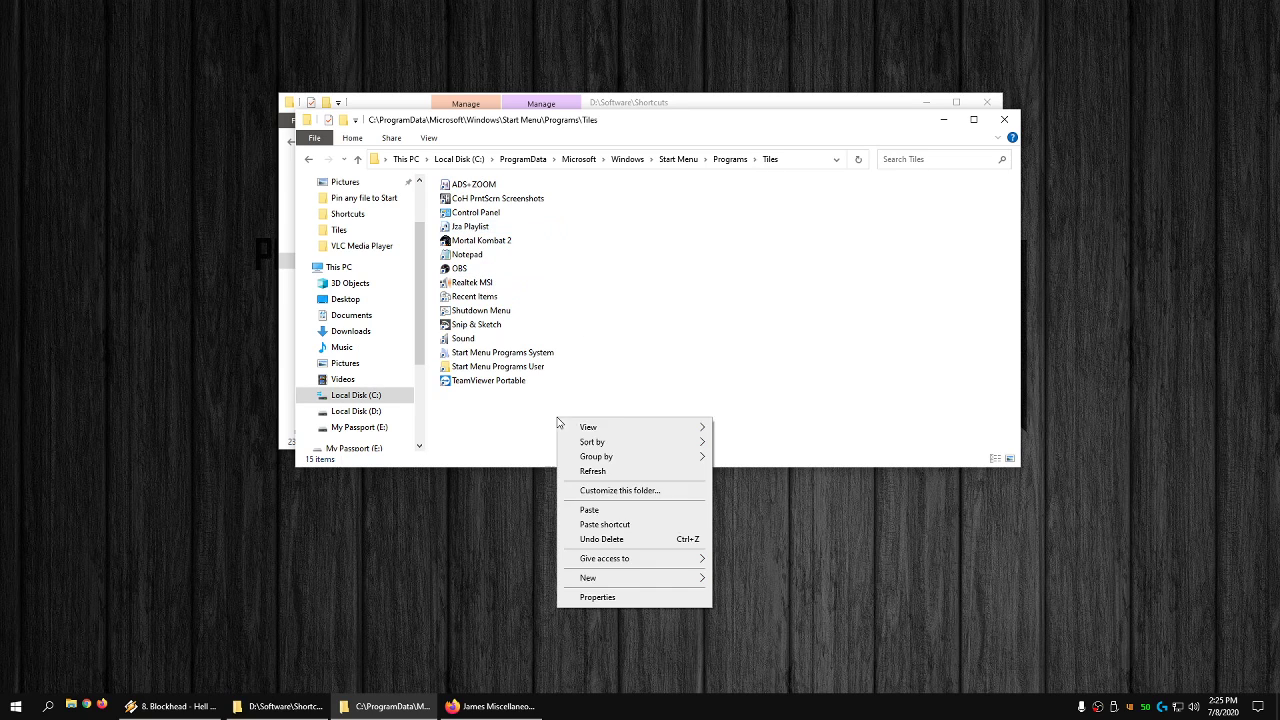
{"action": "left_click", "coordinate": [600, 509]}
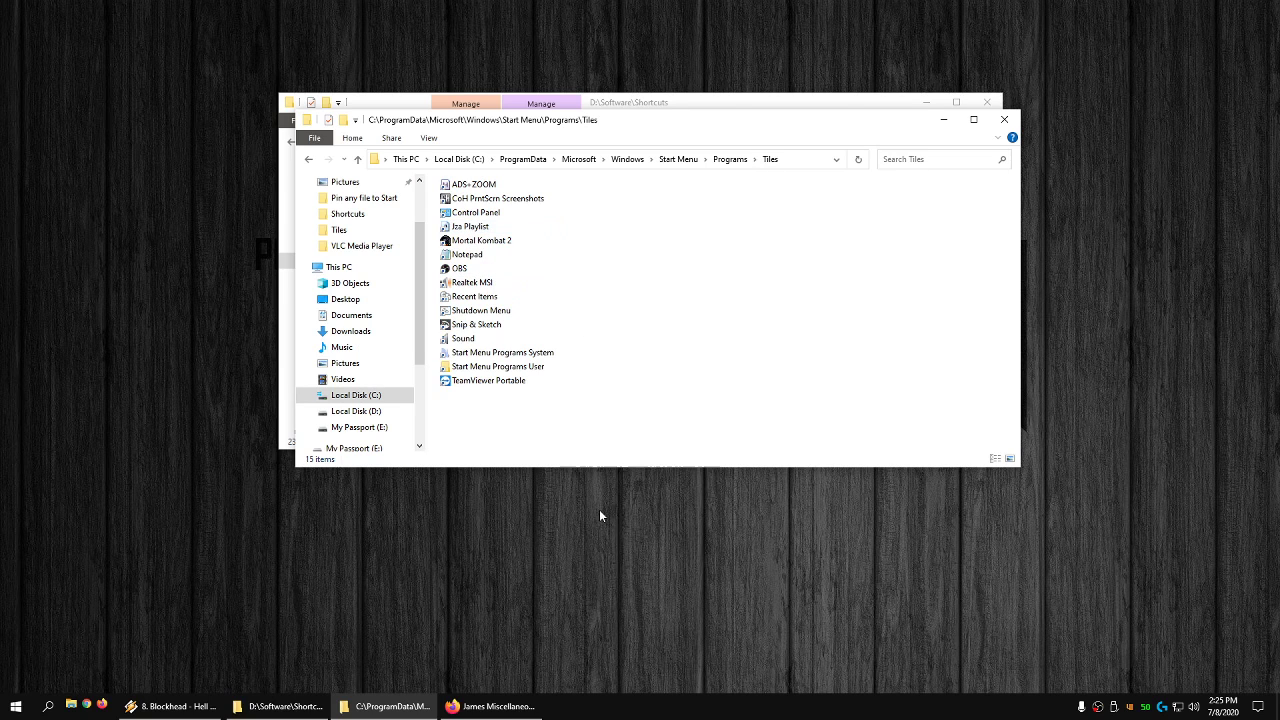
- Check Start's tiles and app list for the Mortal Kombat tile after pasting the shortcut into the Tiles folder
{"action": "left_click", "coordinate": [16, 706]}
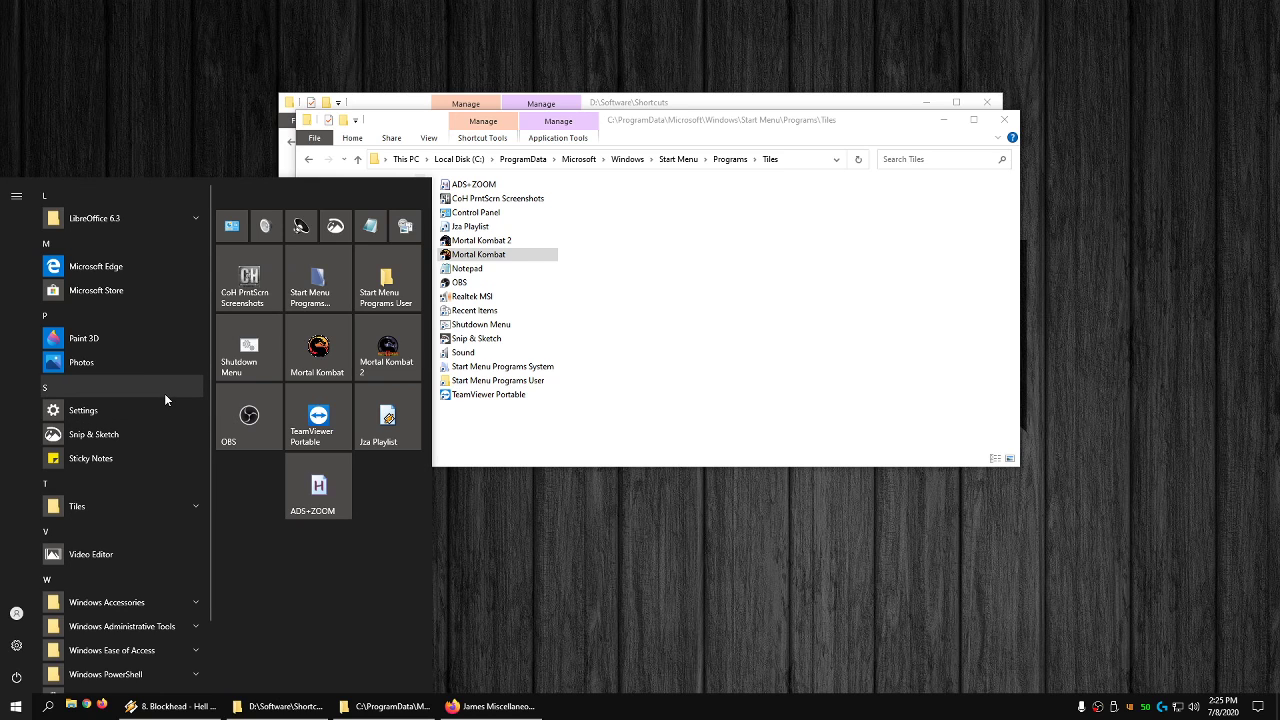
{"action": "scroll", "coordinate": [100, 425], "scroll_direction": "down", "scroll_amount": 2}
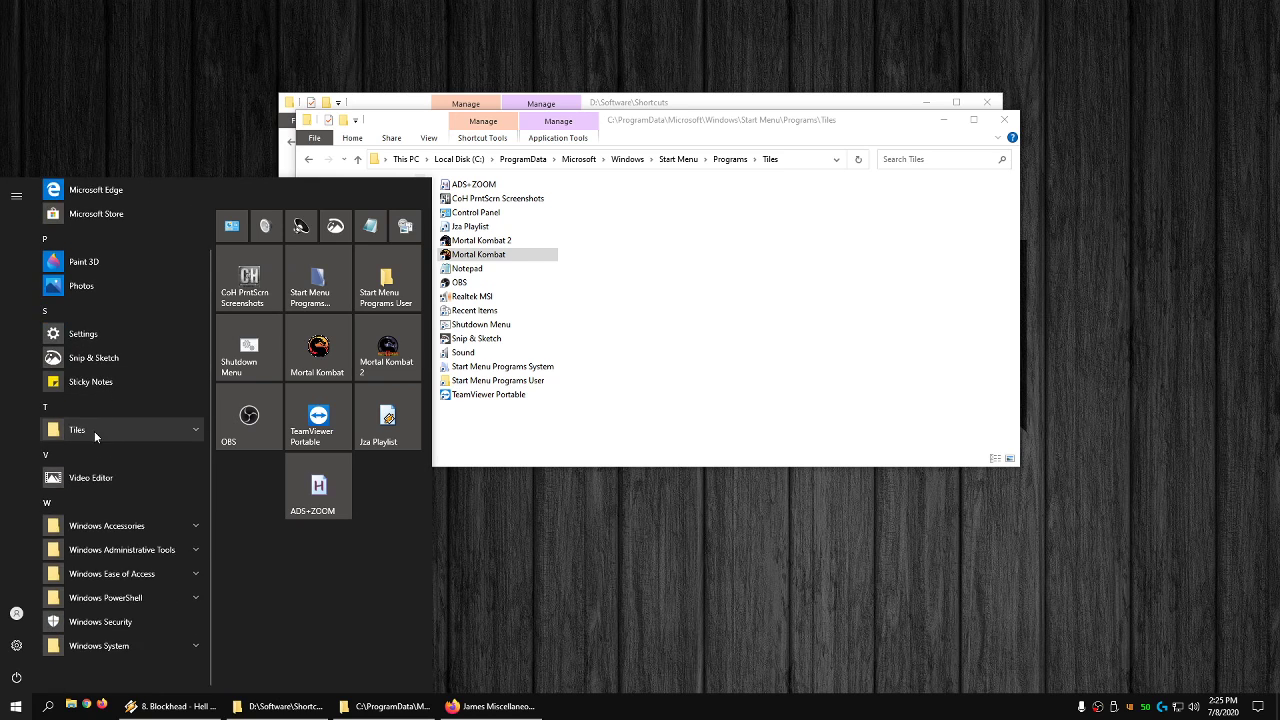
{"action": "scroll", "coordinate": [107, 416], "scroll_direction": "up", "scroll_amount": 2}
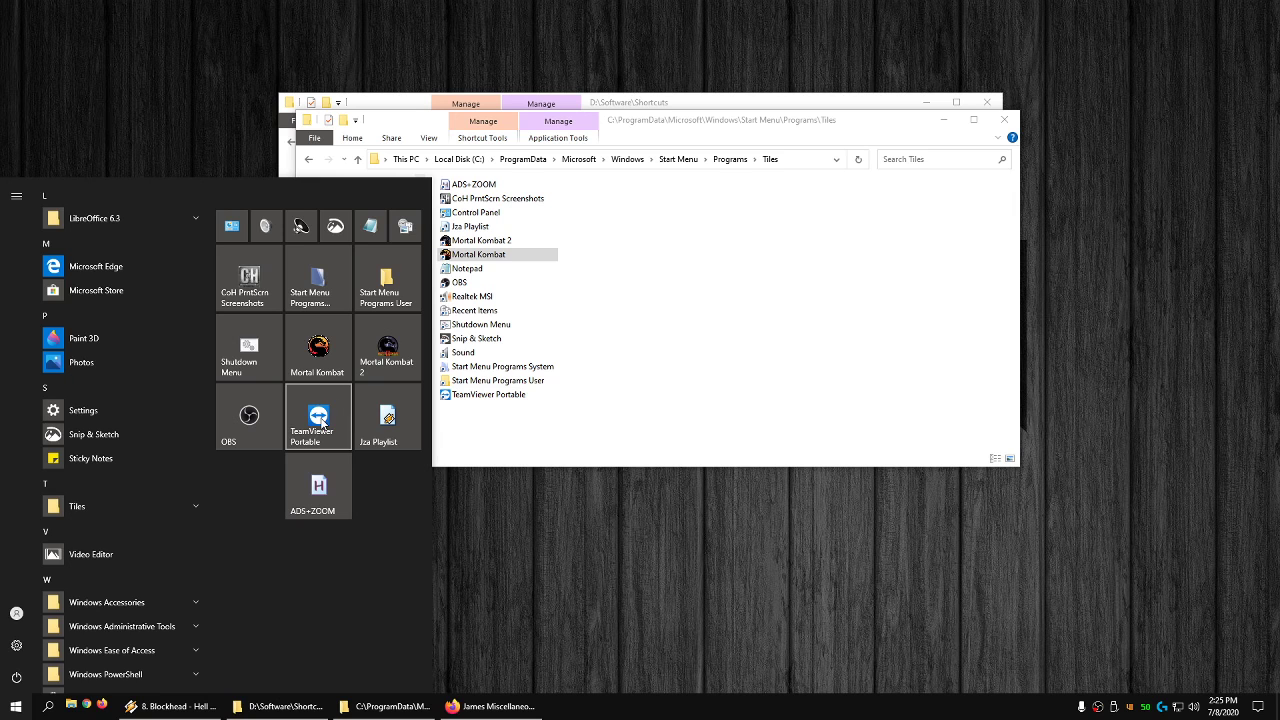
- Switch to Firefox to view the open YouTube channel page, and minimize the browser
{"action": "left_click", "coordinate": [490, 706]}
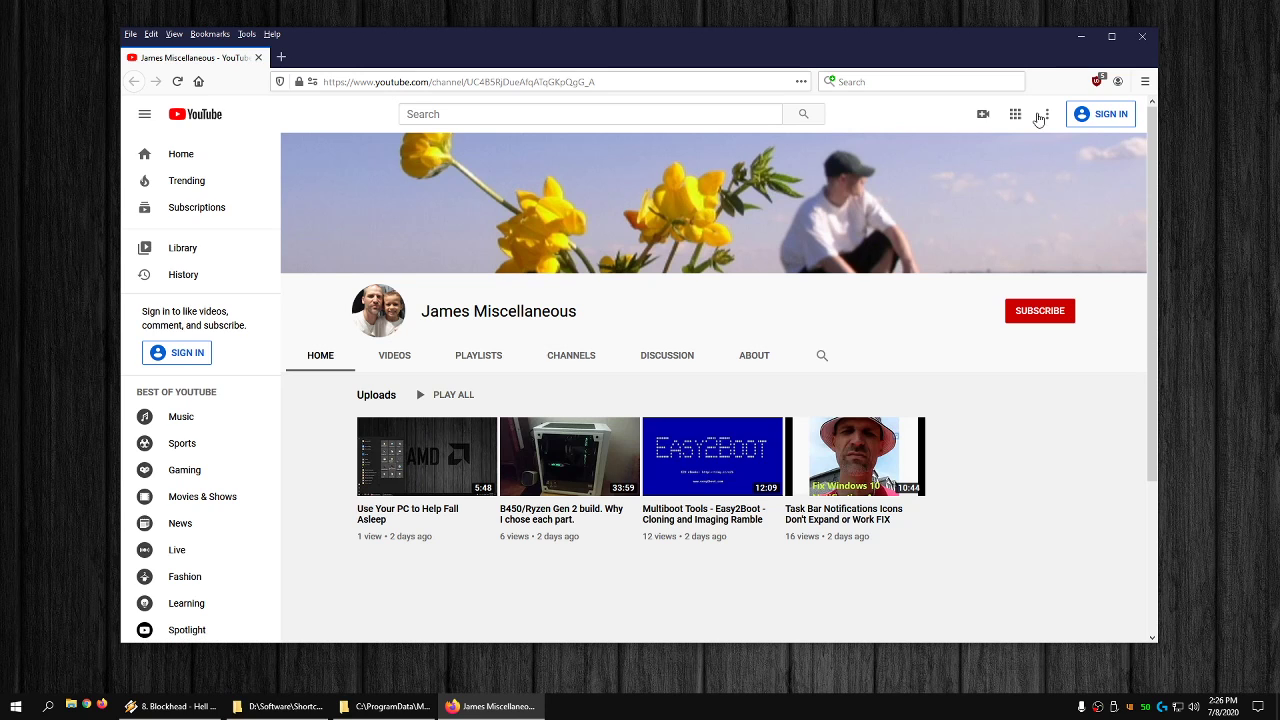
{"action": "left_click", "coordinate": [1080, 38]}
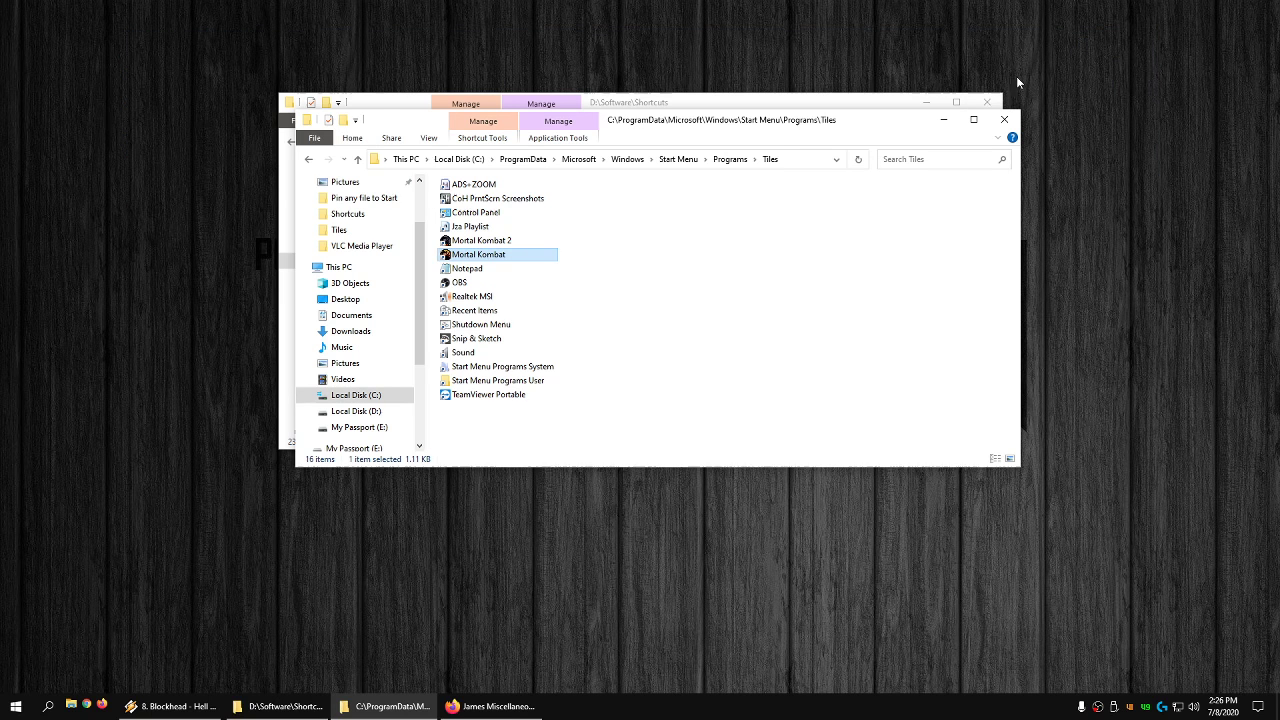
- Look through the Tiles folder in Start's app list and compare it with the shortcuts in the Tiles folder window
{"action": "left_click", "coordinate": [15, 706]}
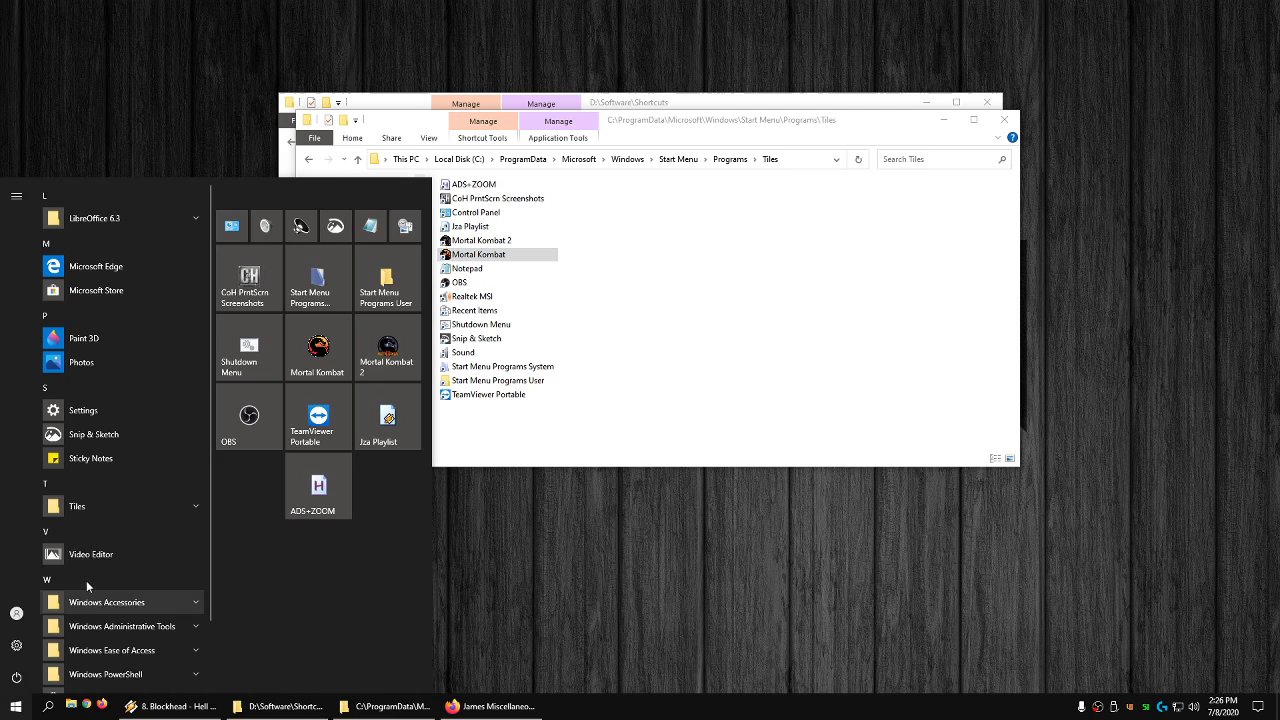
{"action": "left_click", "coordinate": [166, 505]}
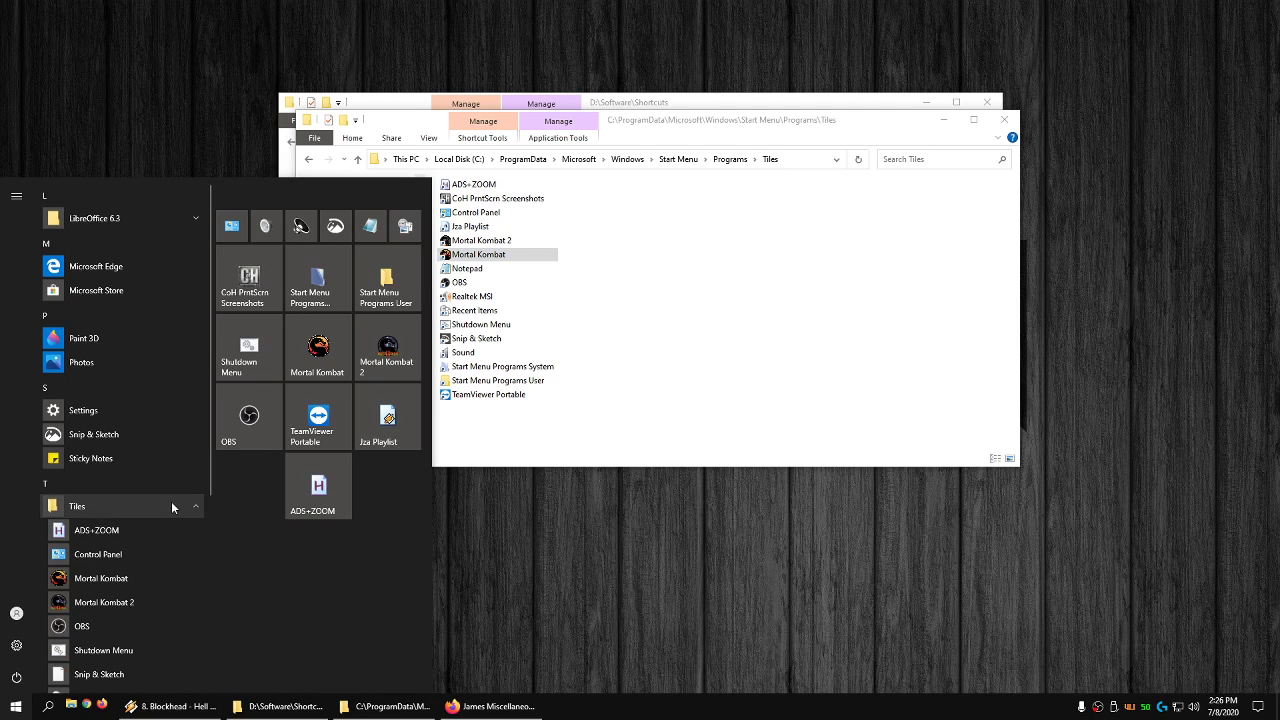
{"action": "left_click", "coordinate": [172, 506]}
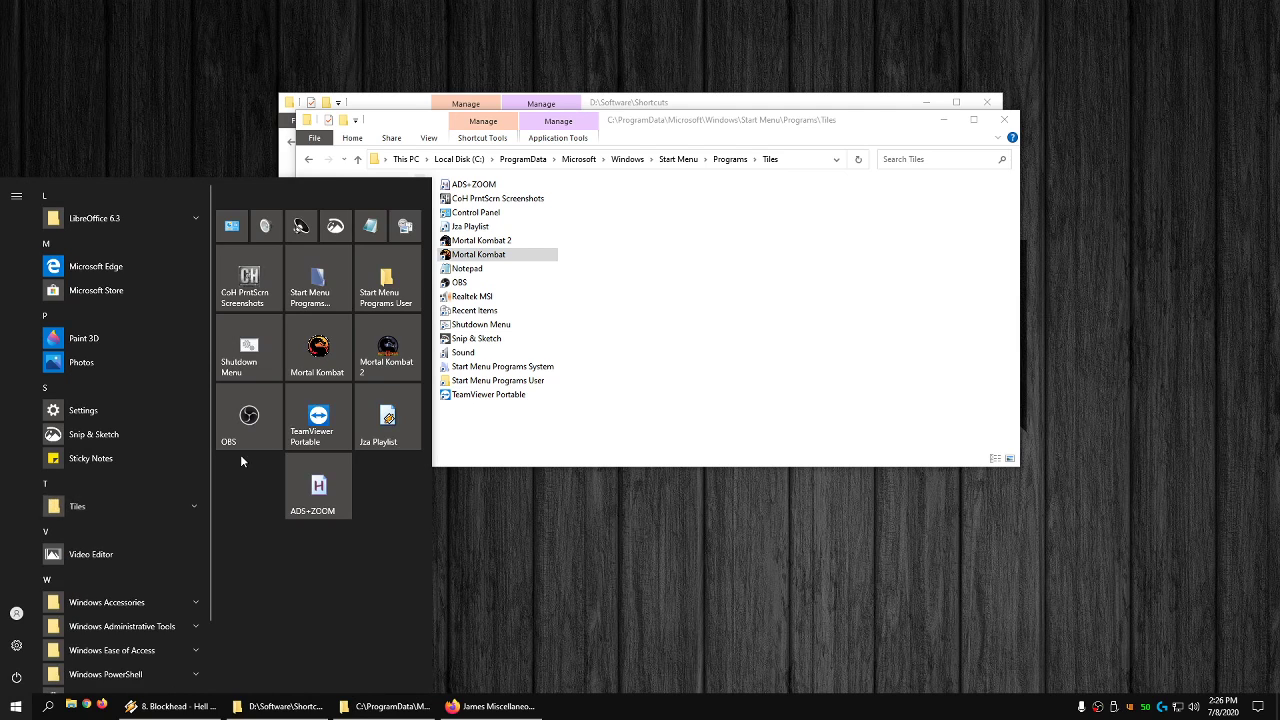
{"action": "left_click", "coordinate": [787, 133]}
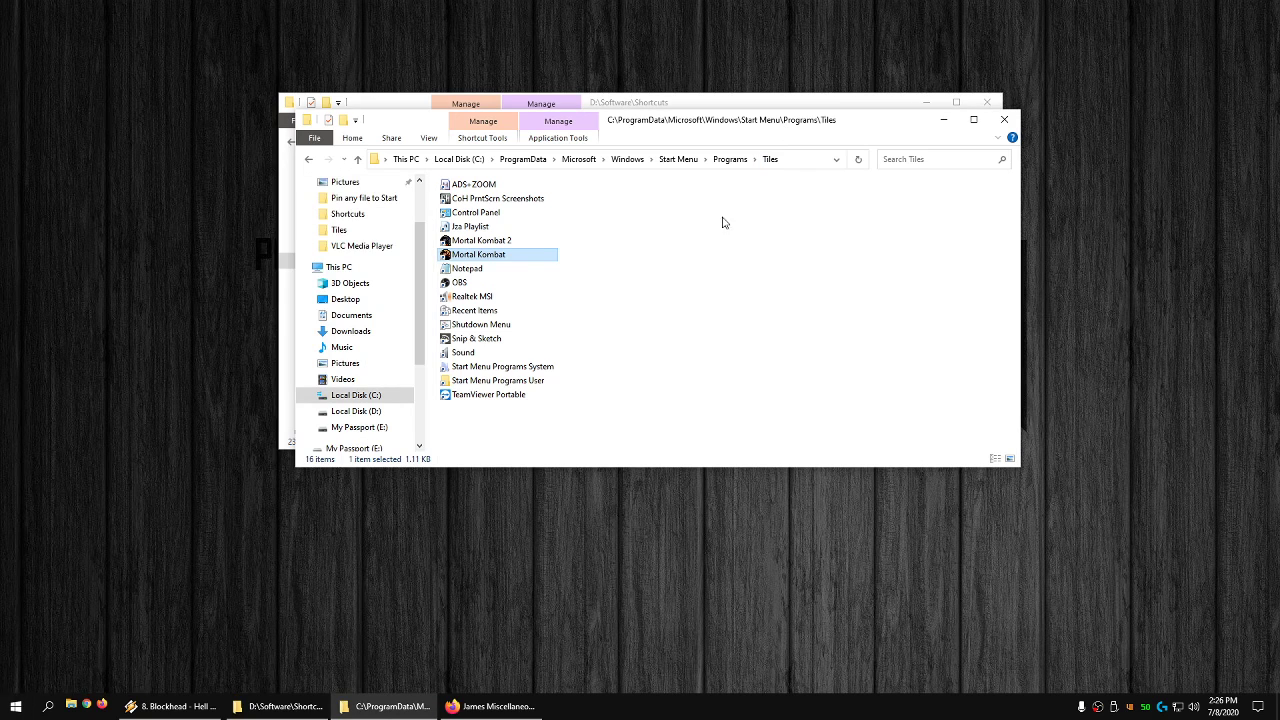
{"action": "left_click", "coordinate": [15, 706]}
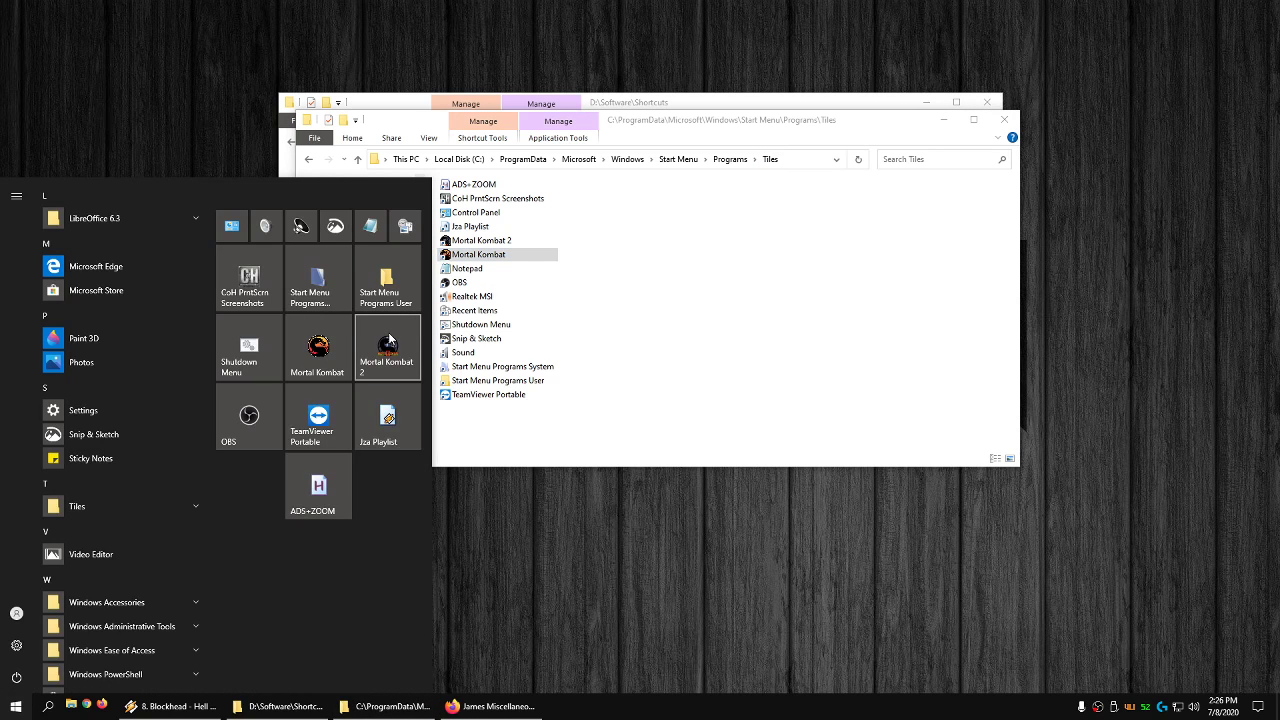
- Inspect the pinning options of the Control Panel and Mortal Kombat entries under Tiles in Start's app list, leaving both unchanged
{"action": "left_click", "coordinate": [179, 508]}
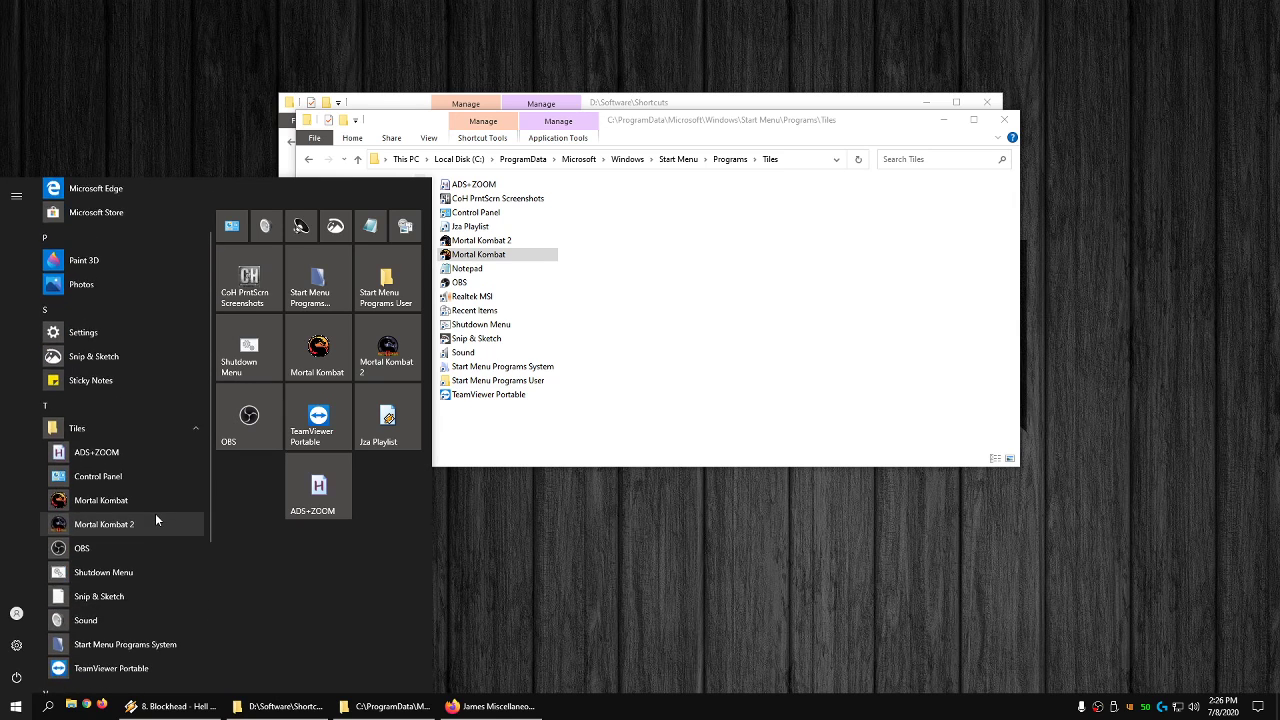
{"action": "right_click", "coordinate": [165, 486]}
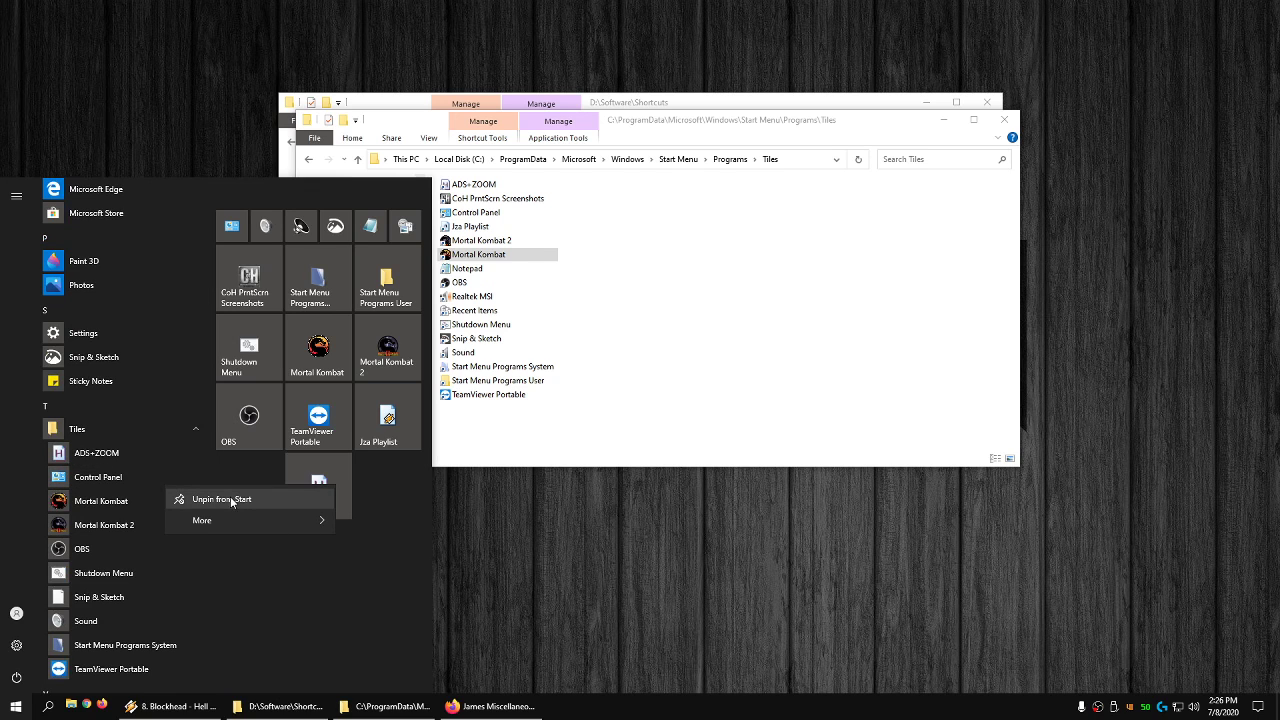
{"action": "right_click", "coordinate": [121, 504]}
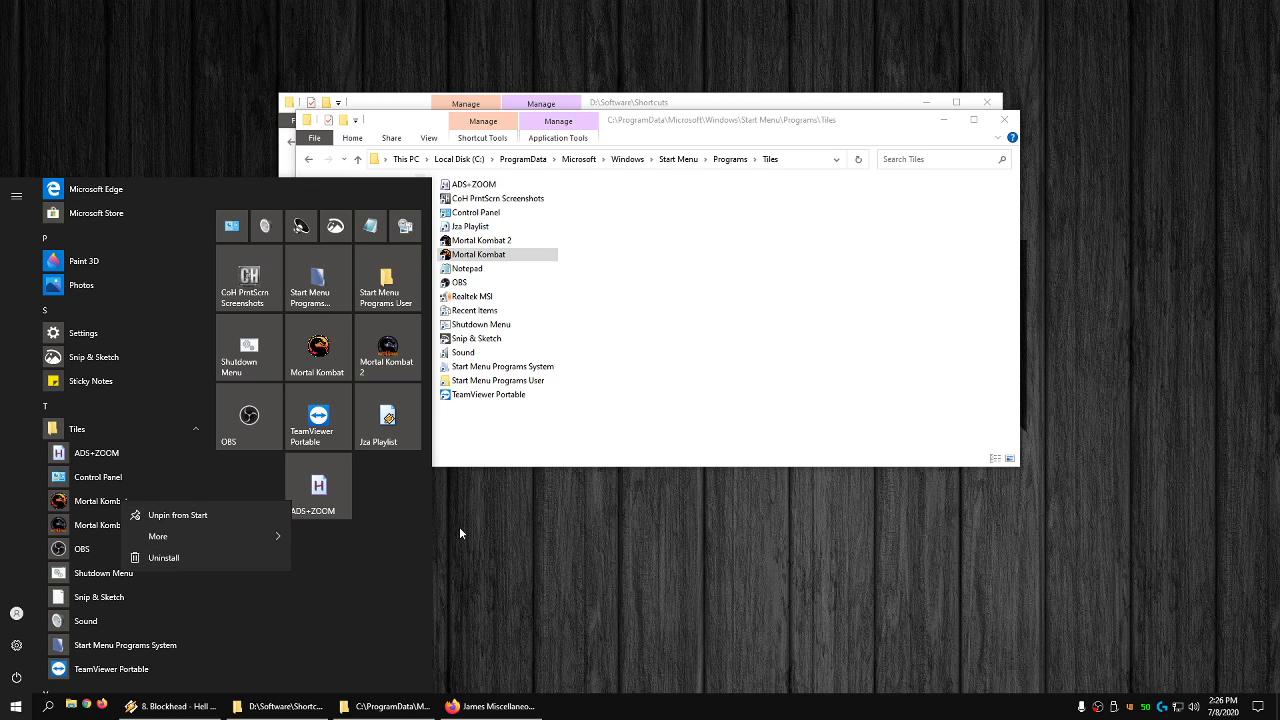
{"action": "key", "text": "Escape"}
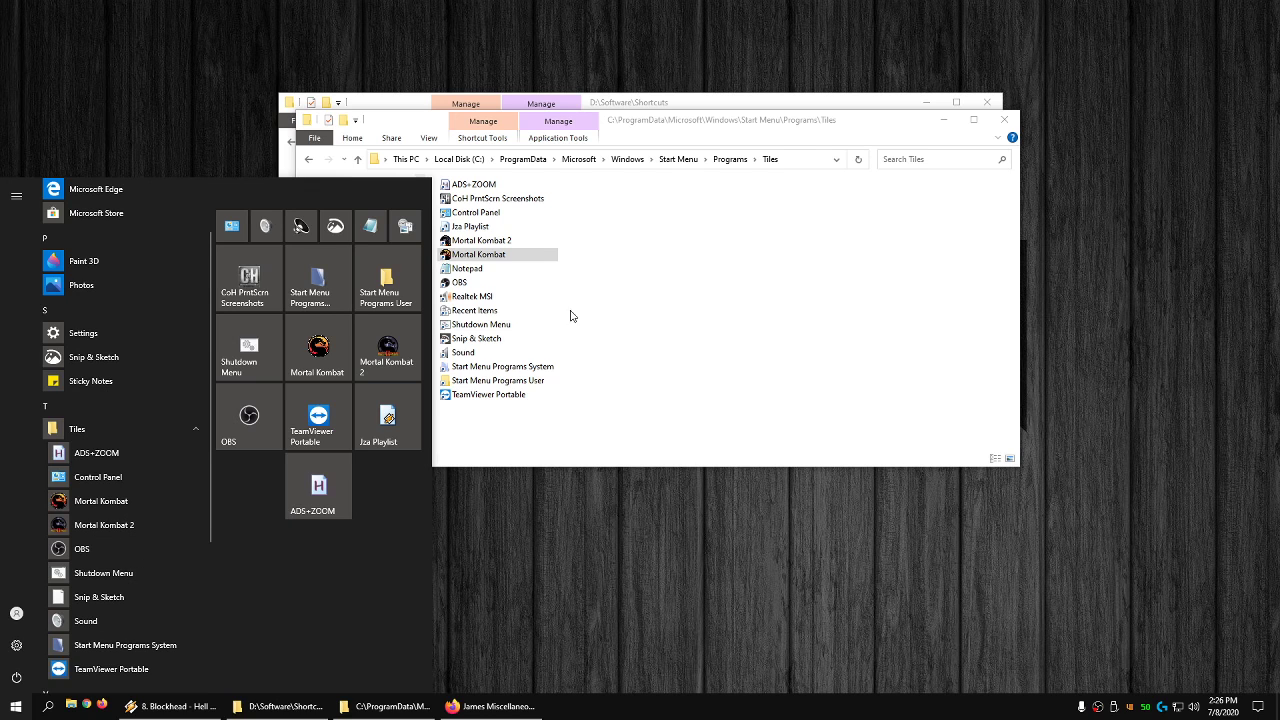
{"action": "left_click", "coordinate": [174, 428]}
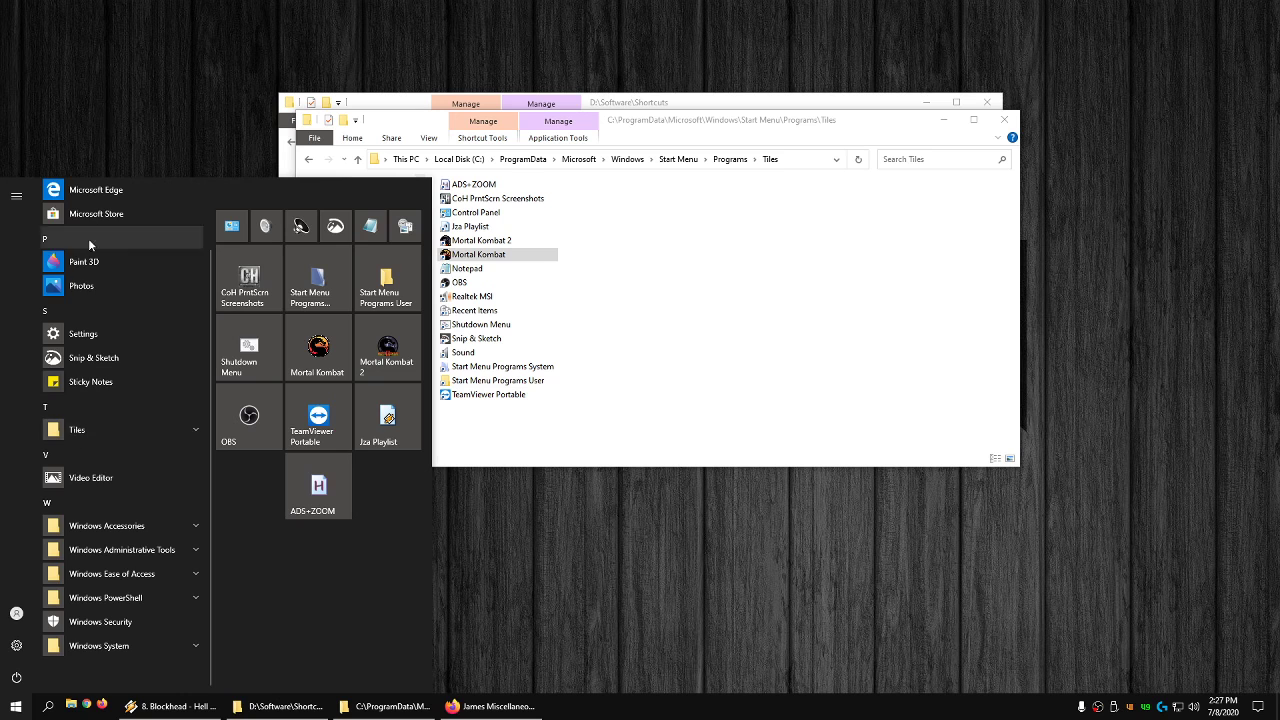
- Return to the Start Menu Programs folder and compare its subfolders with the entries in Start's app list
{"action": "scroll", "coordinate": [120, 400], "scroll_direction": "up", "scroll_amount": 2}
{"action": "scroll", "coordinate": [128, 380], "scroll_direction": "down", "scroll_amount": 2}
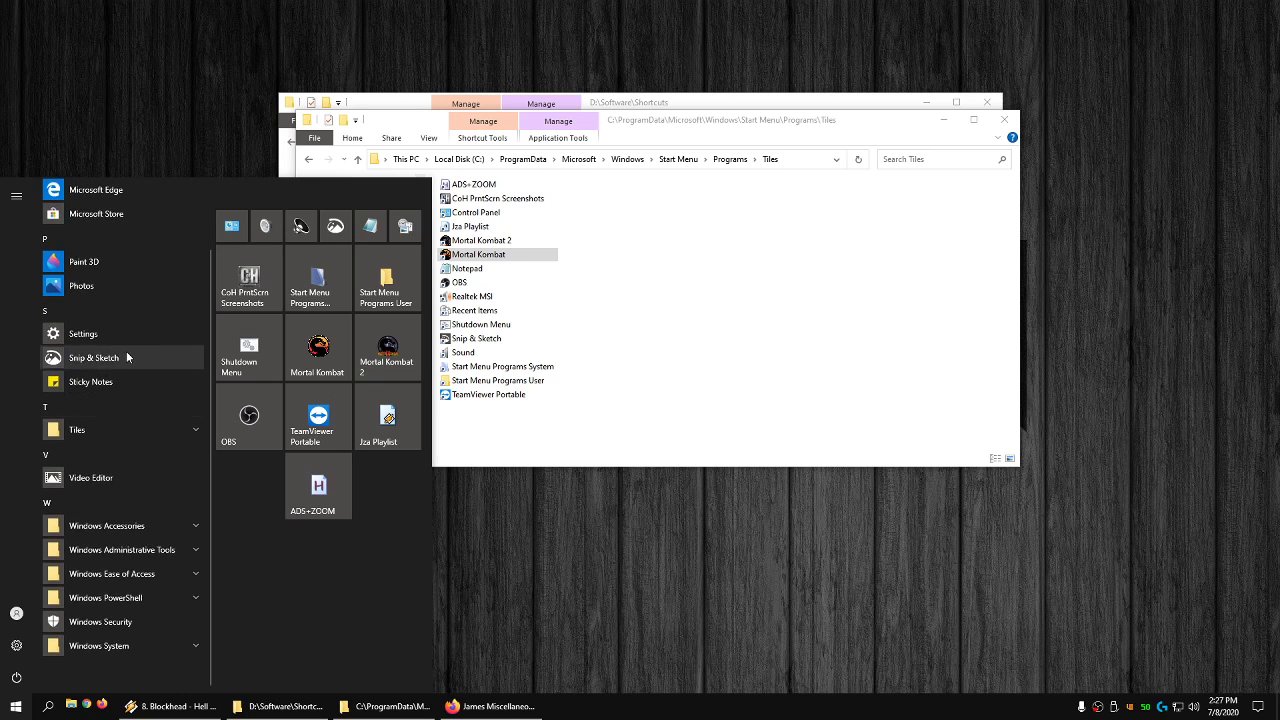
{"action": "scroll", "coordinate": [112, 370], "scroll_direction": "up", "scroll_amount": 1}
{"action": "scroll", "coordinate": [112, 370], "scroll_direction": "down", "scroll_amount": 1}
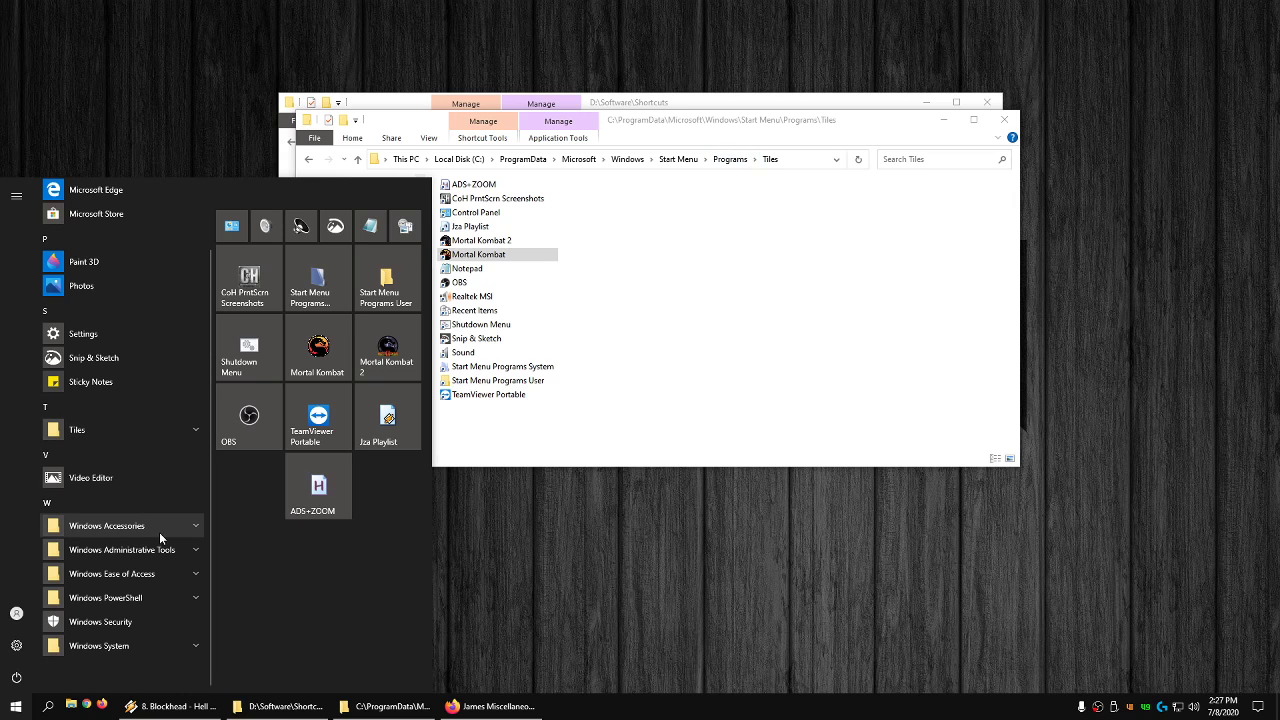
{"action": "left_click", "coordinate": [730, 160]}
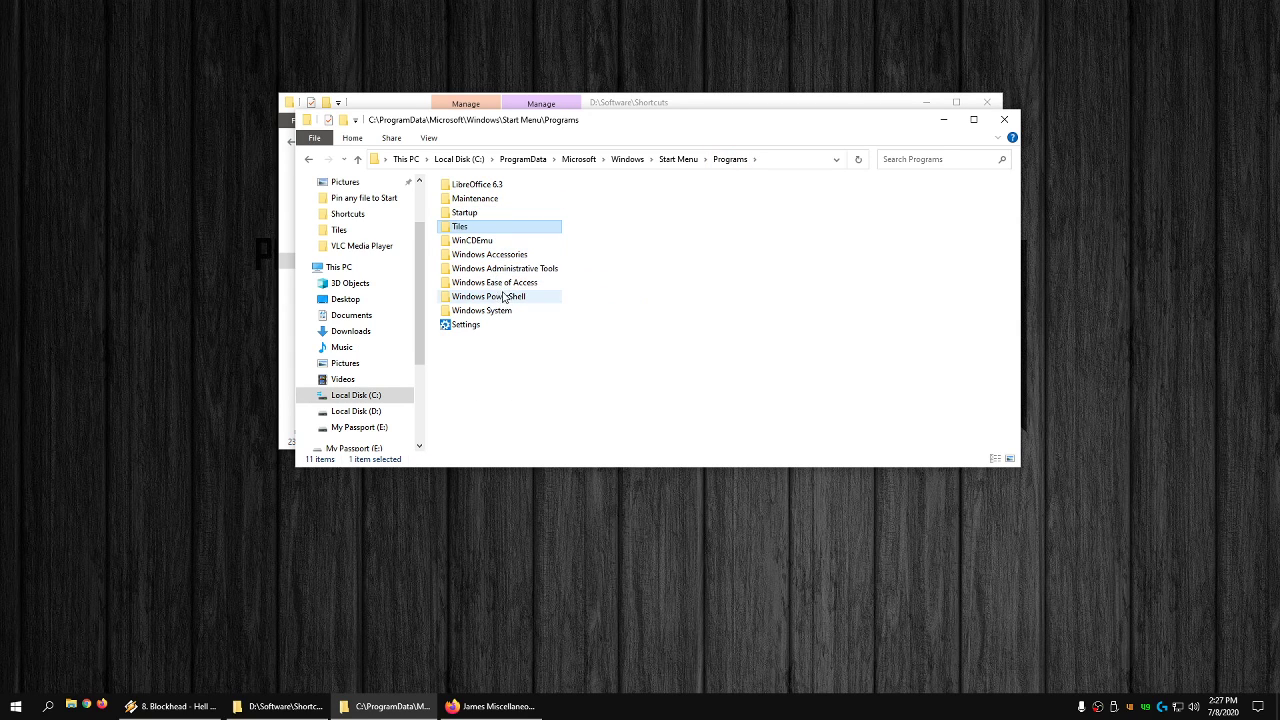
{"action": "left_click", "coordinate": [16, 706]}
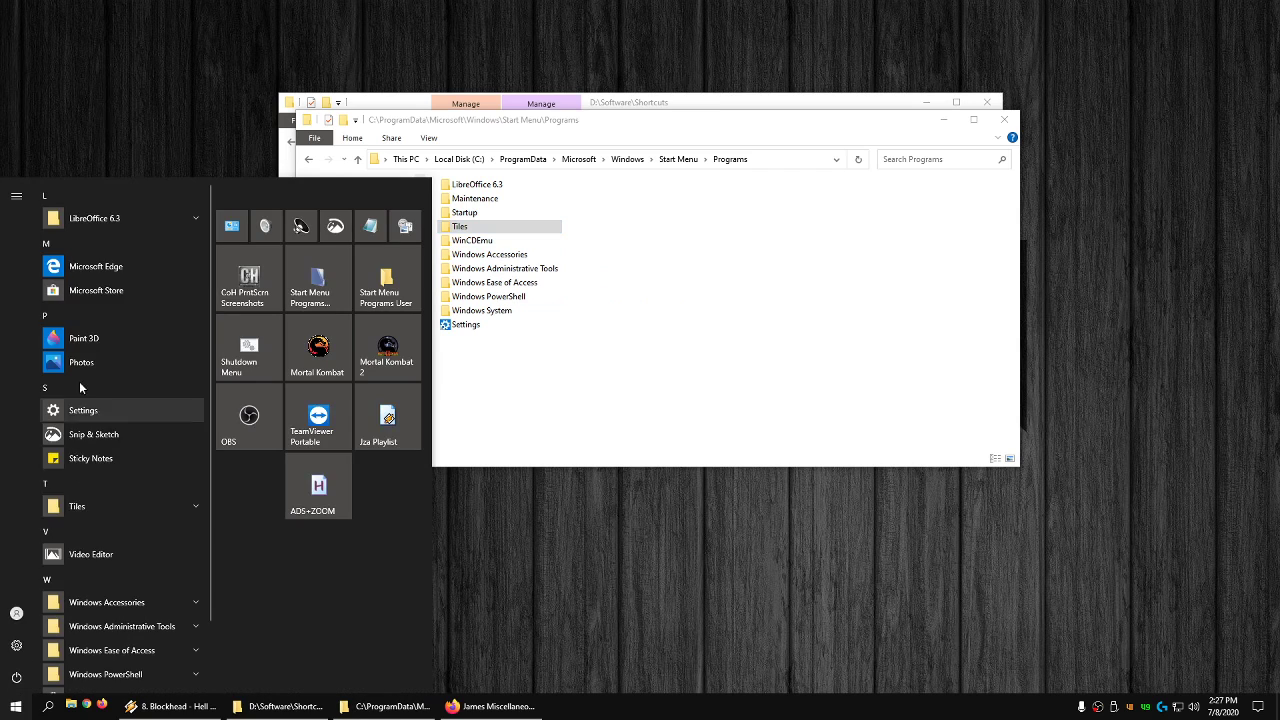
- View the contents of the LibreOffice 6.3 and Windows Accessories folders in Start's app list
{"action": "left_click", "coordinate": [194, 220]}
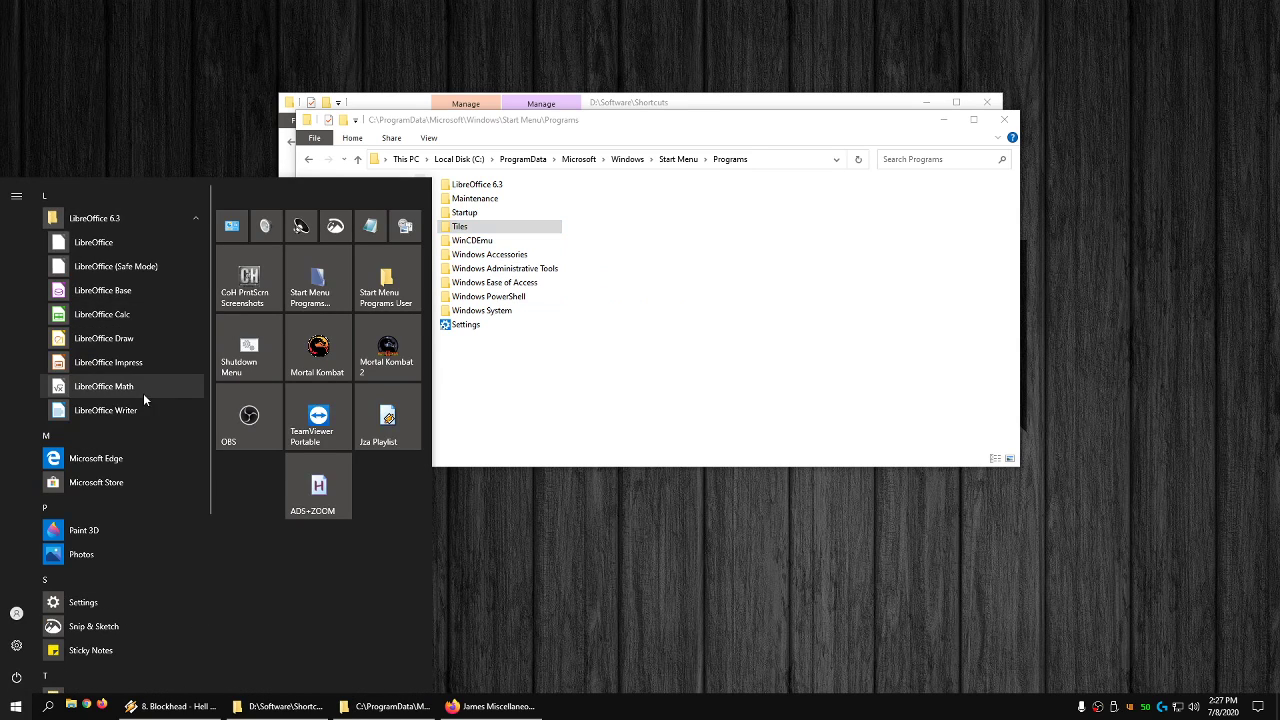
{"action": "scroll", "coordinate": [143, 400], "scroll_direction": "down", "scroll_amount": 3}
{"action": "left_click", "coordinate": [135, 525]}
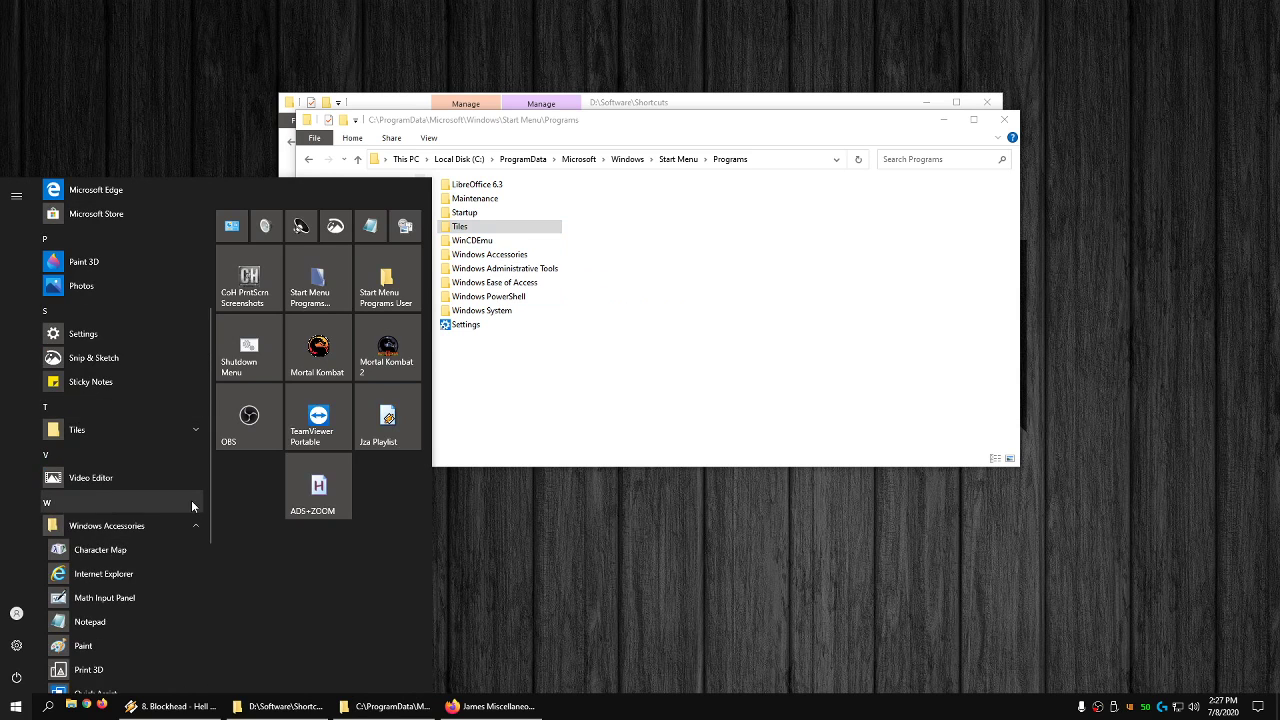
{"action": "scroll", "coordinate": [190, 502], "scroll_direction": "down", "scroll_amount": 3}
{"action": "scroll", "coordinate": [183, 501], "scroll_direction": "up", "scroll_amount": 6}
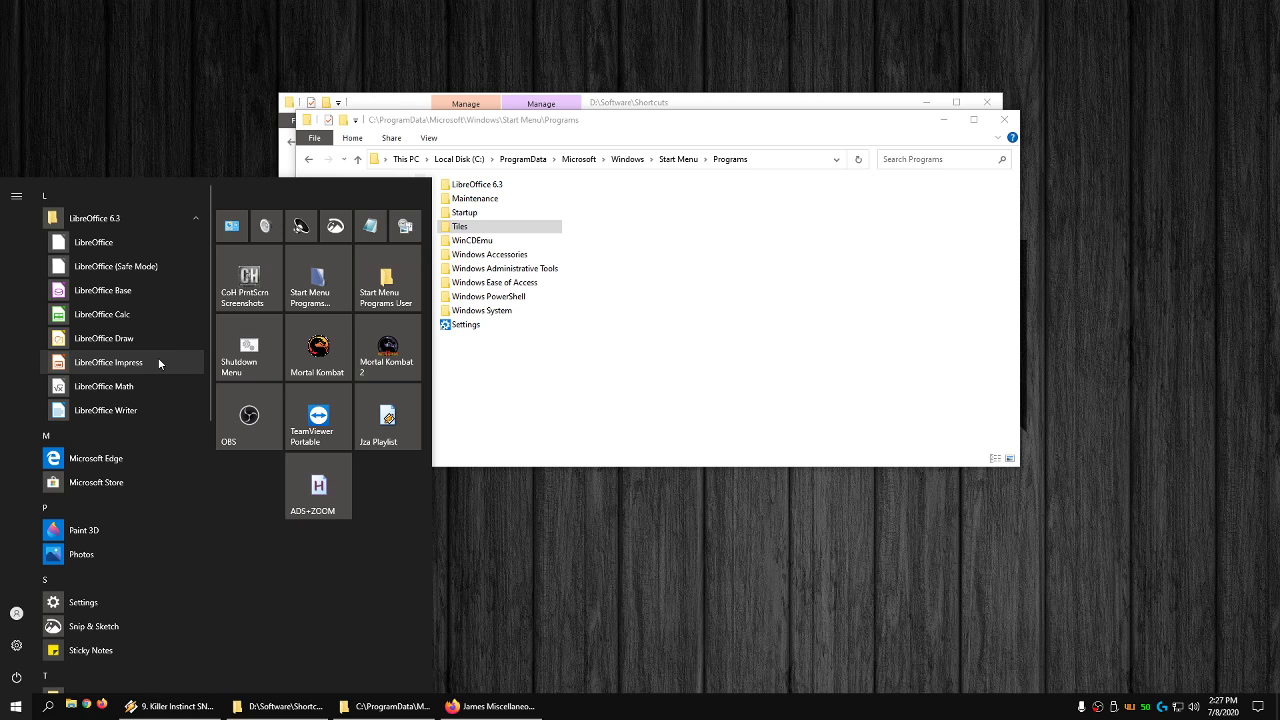
{"action": "left_click", "coordinate": [186, 223]}
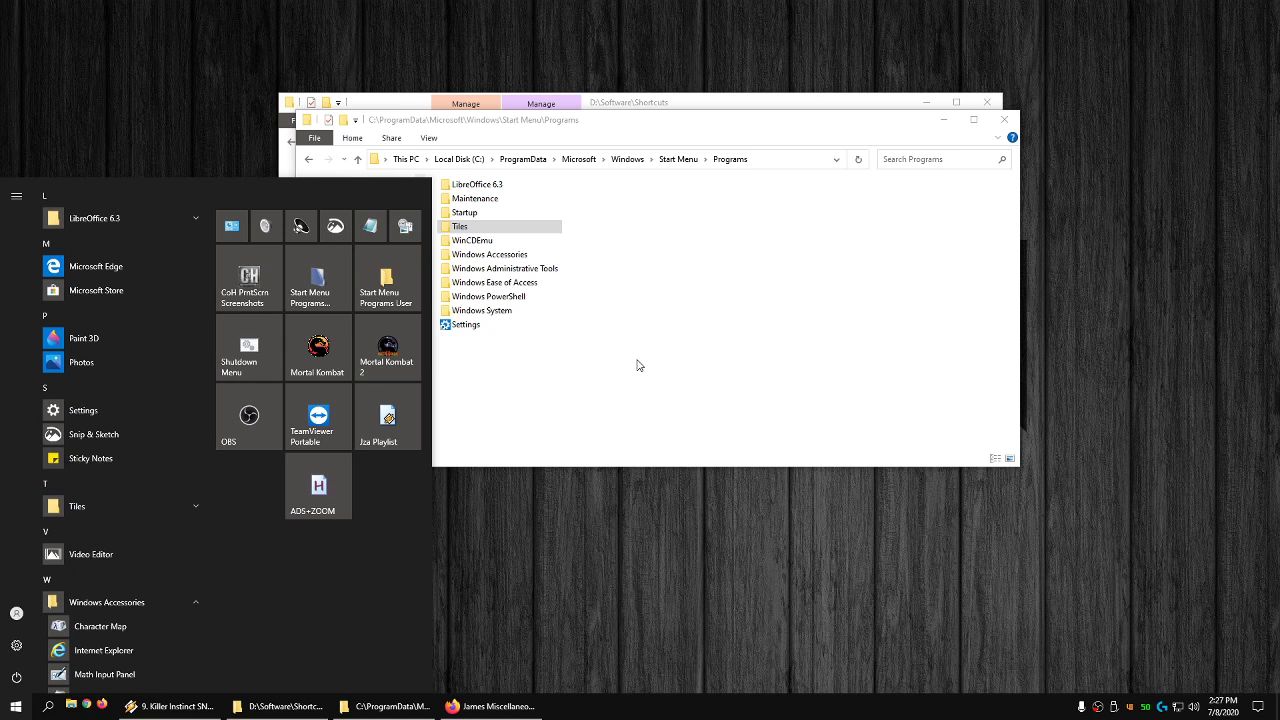
{"action": "left_click", "coordinate": [591, 371]}
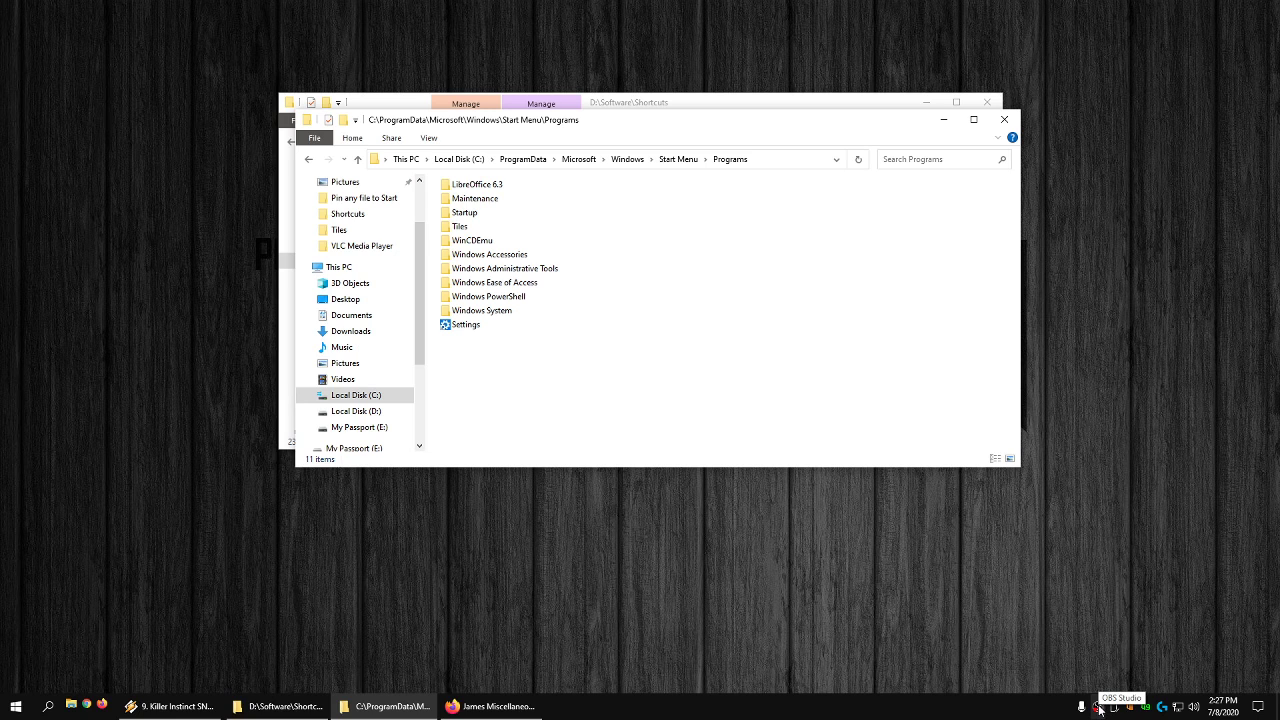
- Review the shortcuts under Tiles in Start's app list and locate the matching Tiles folder in the Programs folder
{"action": "left_click", "coordinate": [16, 706]}
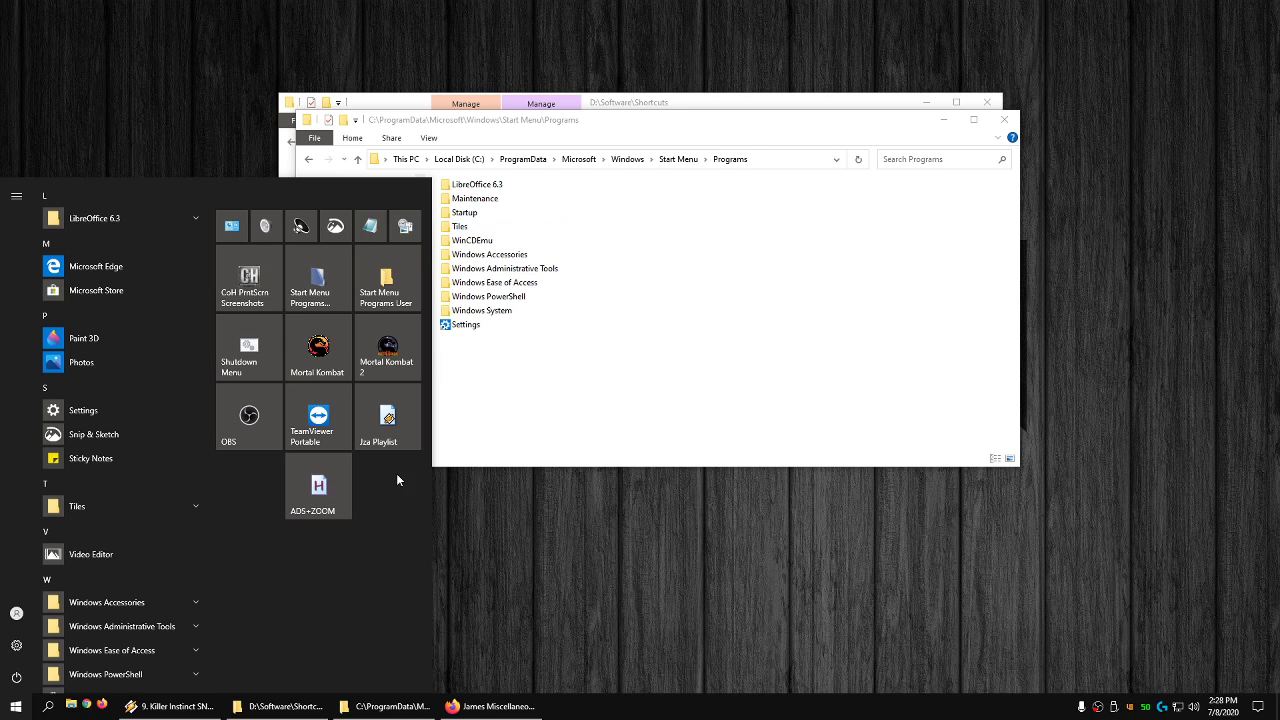
{"action": "left_click", "coordinate": [191, 506]}
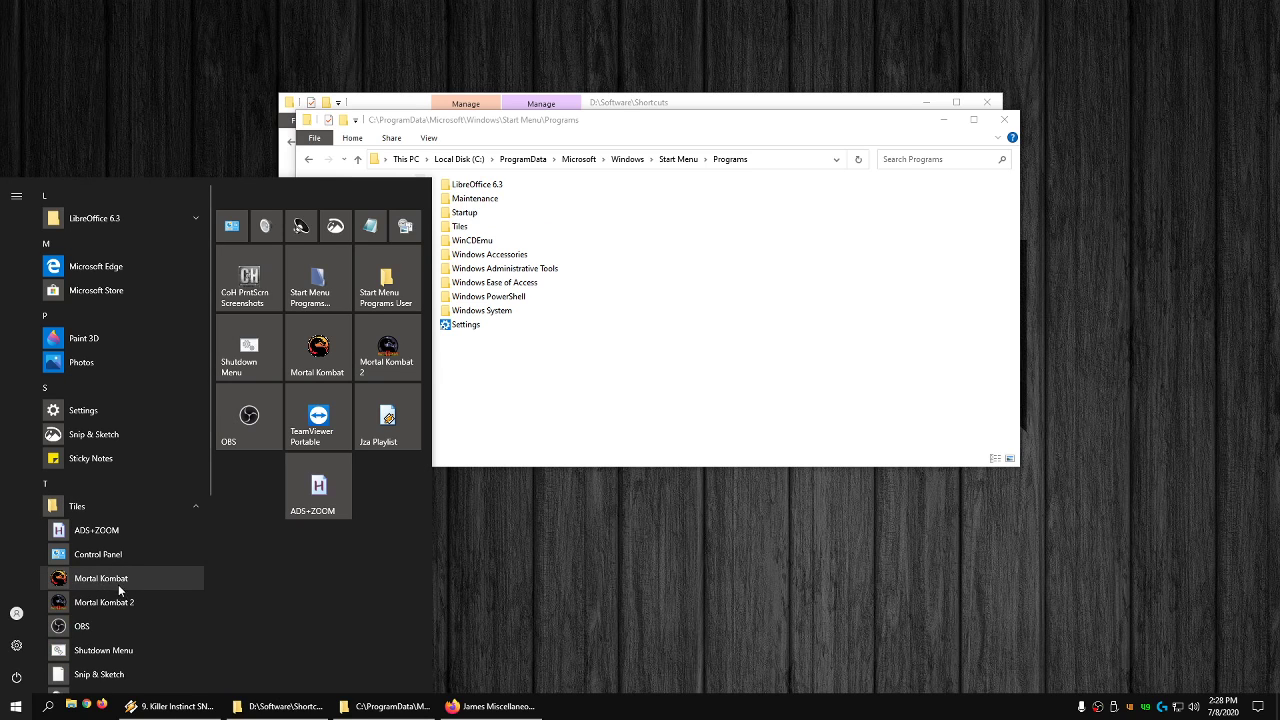
{"action": "left_click", "coordinate": [191, 504]}
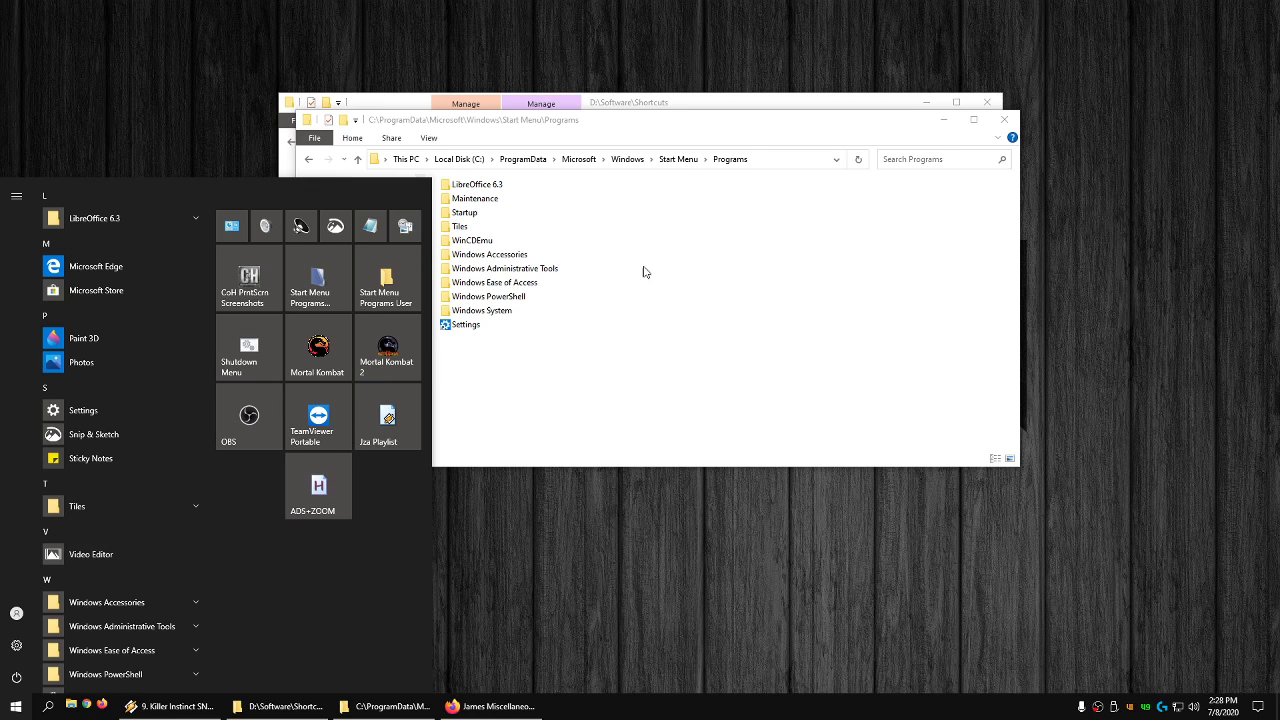
{"action": "left_click", "coordinate": [469, 230]}
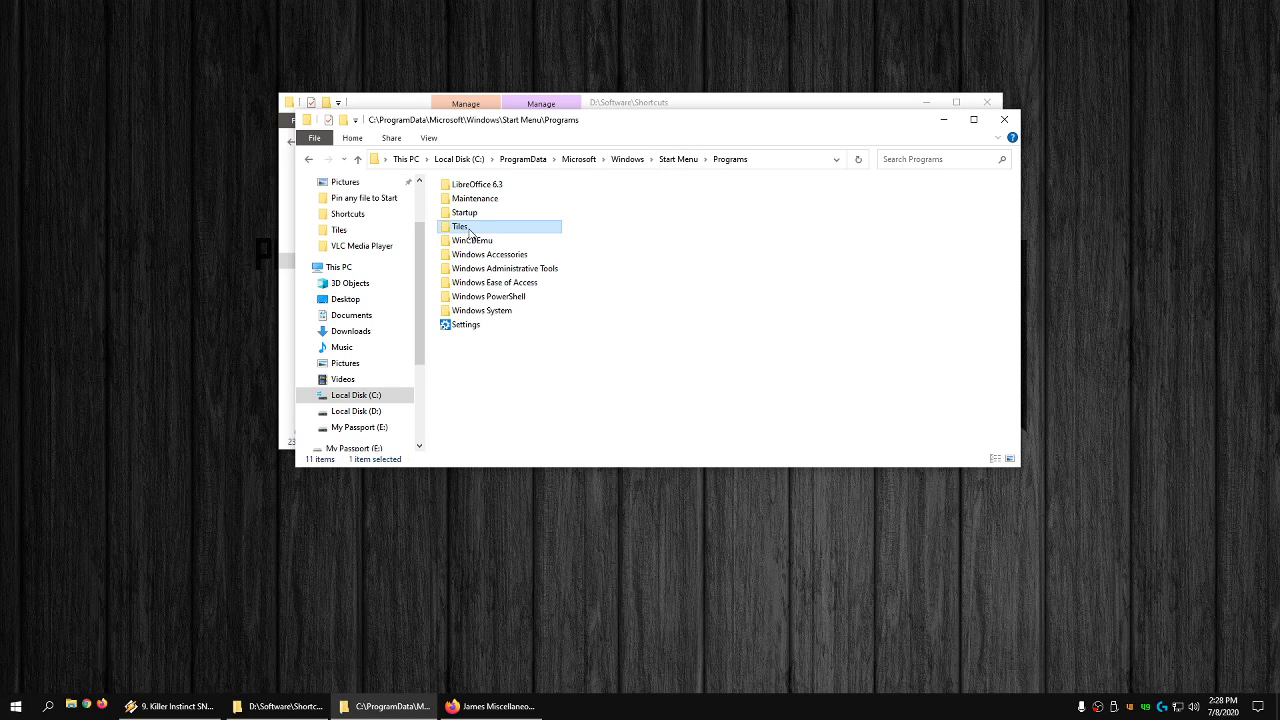
{"action": "left_click", "coordinate": [16, 706]}
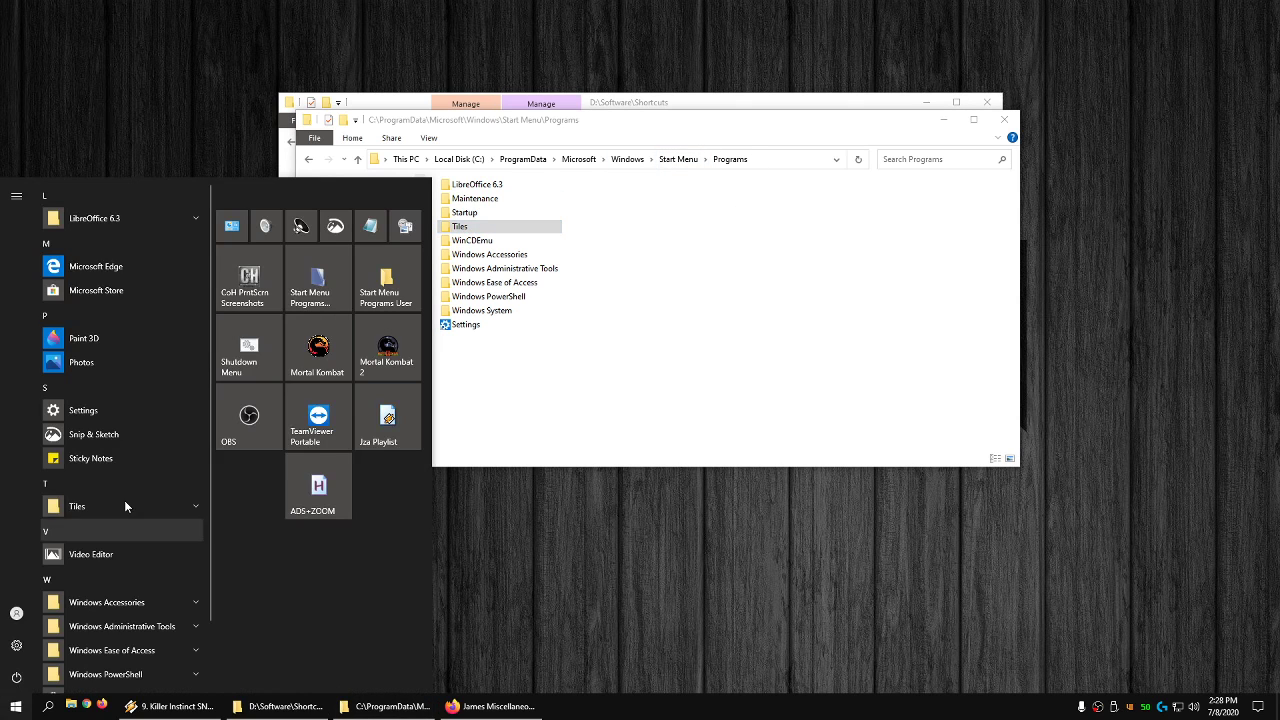
{"action": "left_click", "coordinate": [718, 337]}
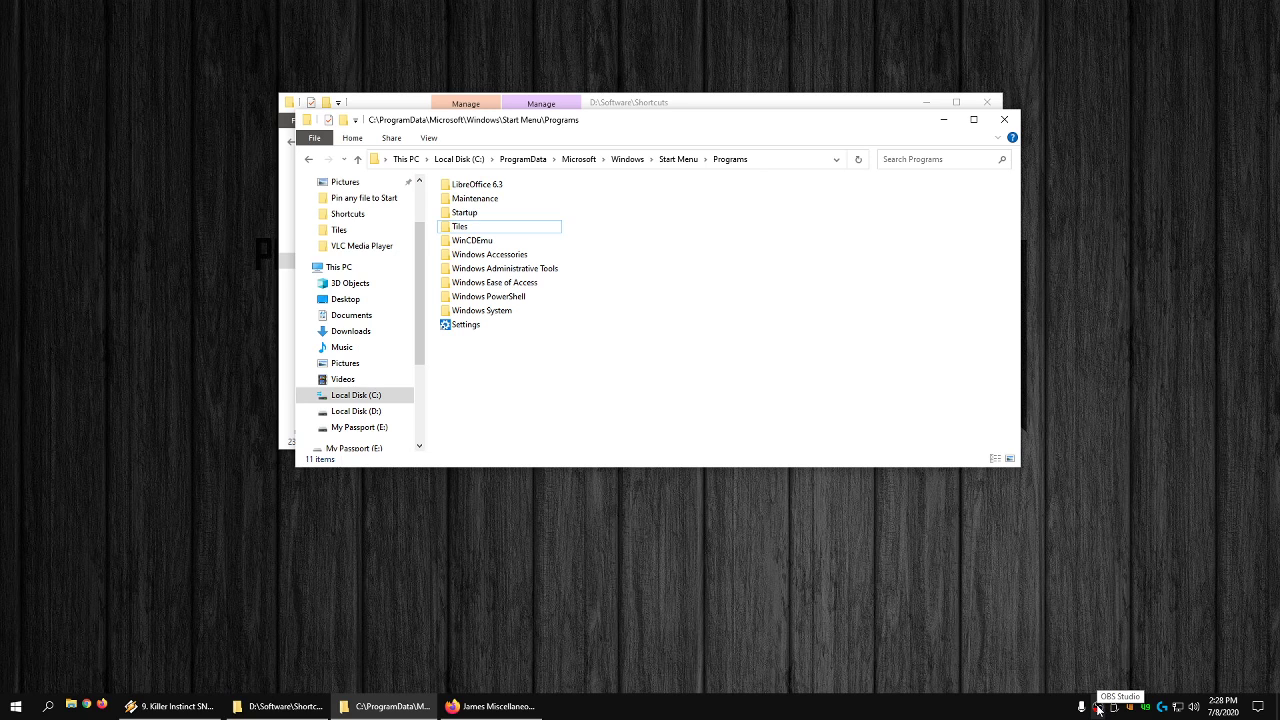
{"action": "right_click", "coordinate": [1098, 708]}
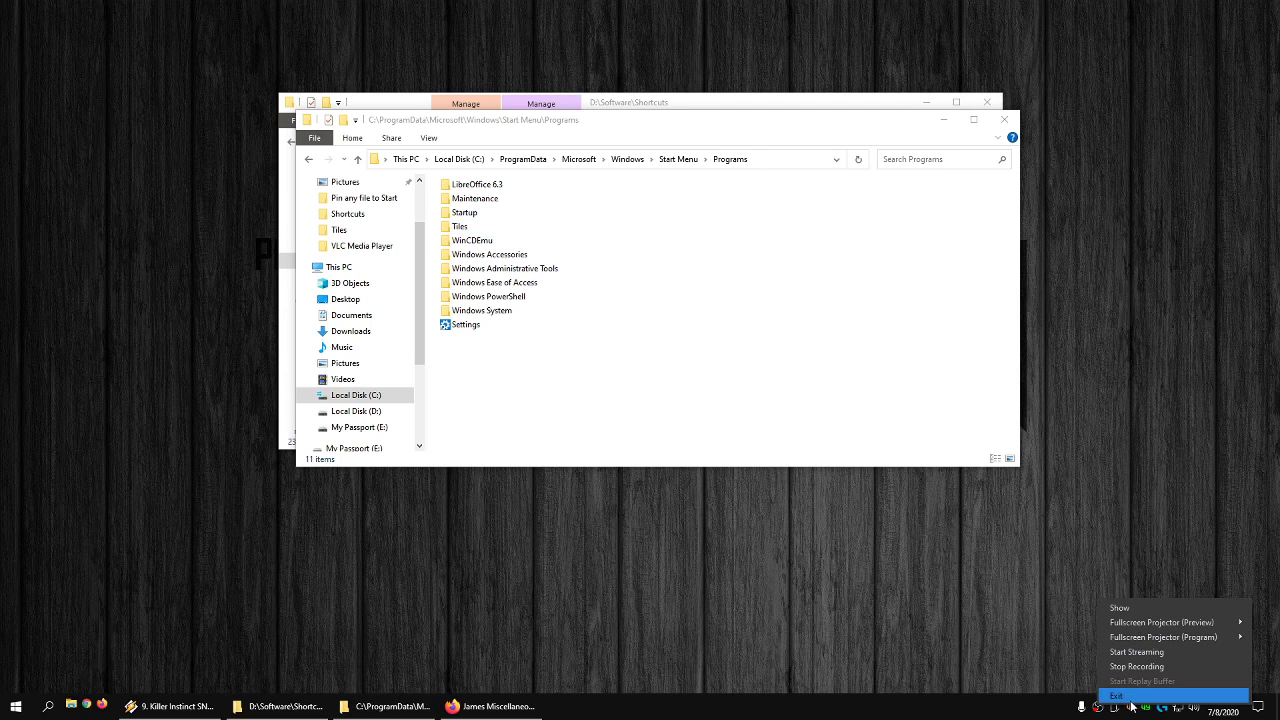